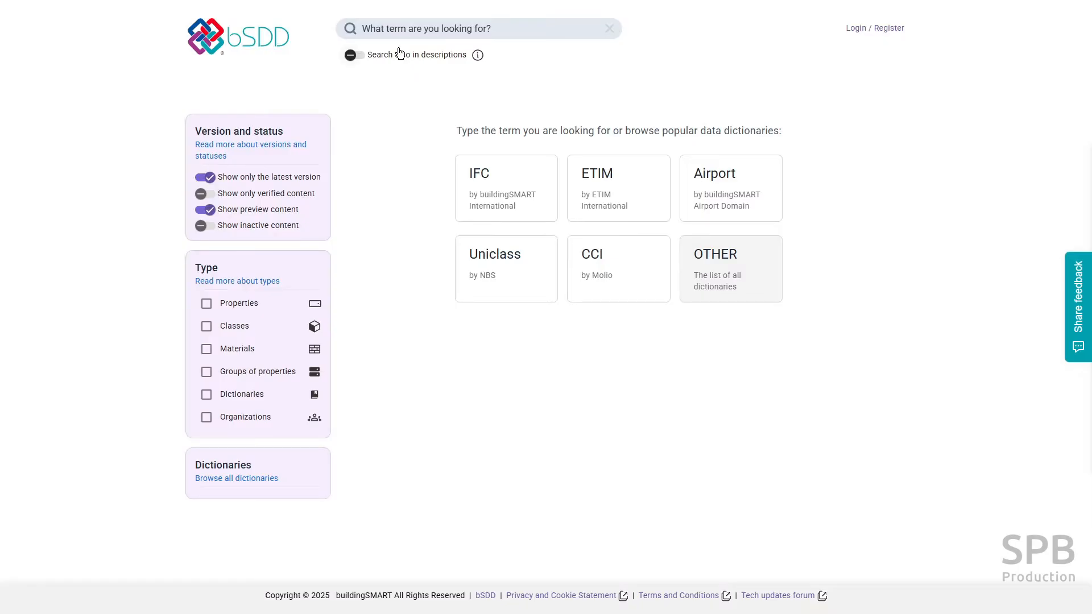
Step: Search the bSDD data dictionary for the term IfcArray
click(392, 31)
text(IfcArra)
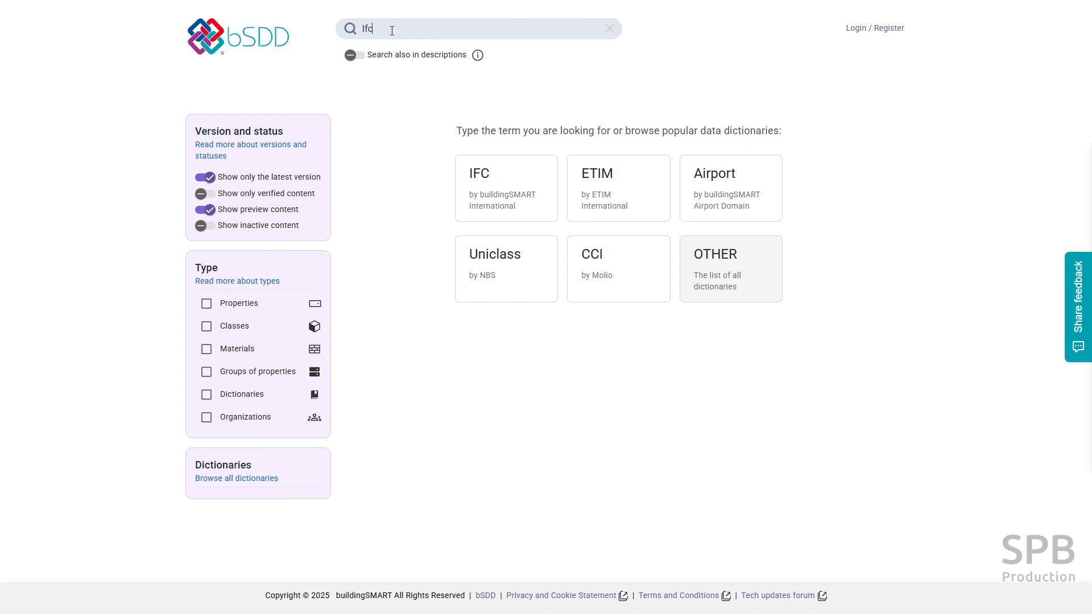
text(y)
click(416, 101)
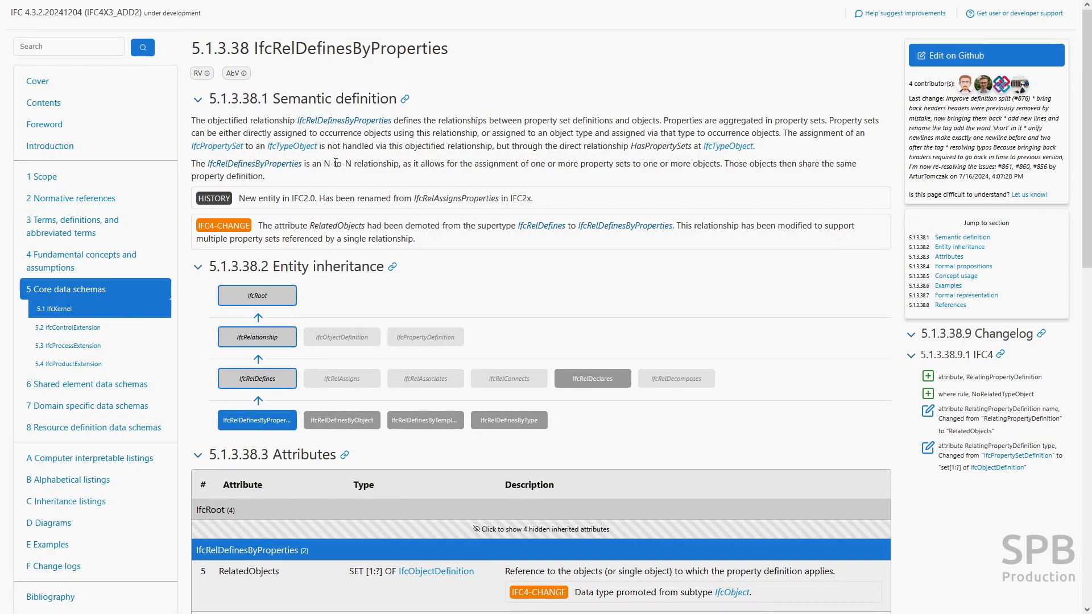
click(315, 61)
click(315, 60)
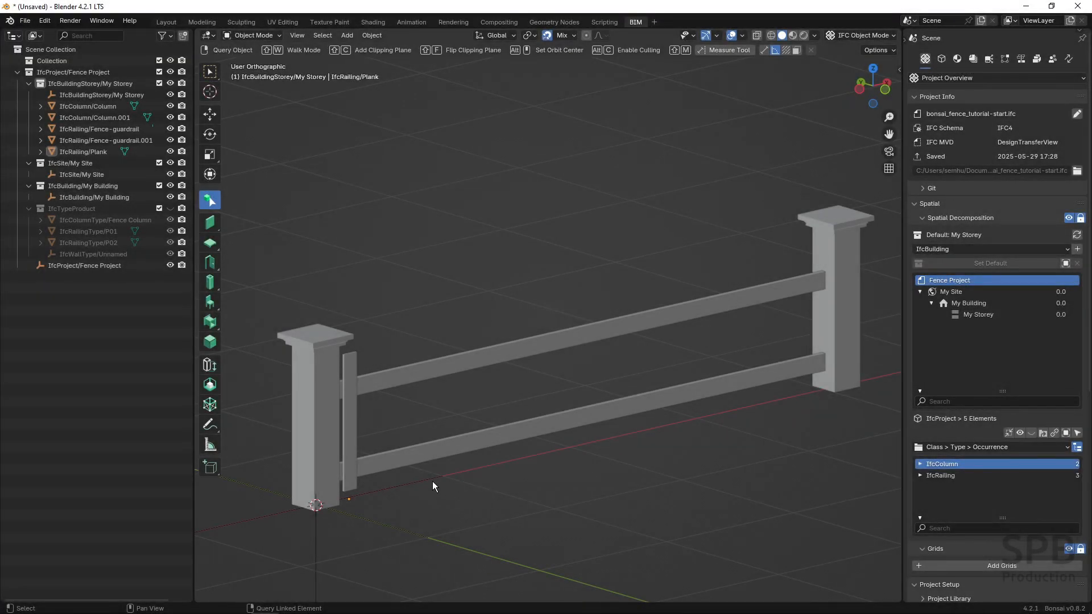
Step: In Blender's fence model, select the two columns, both guardrails and the plank one after another, and clear the selection
click(326, 440)
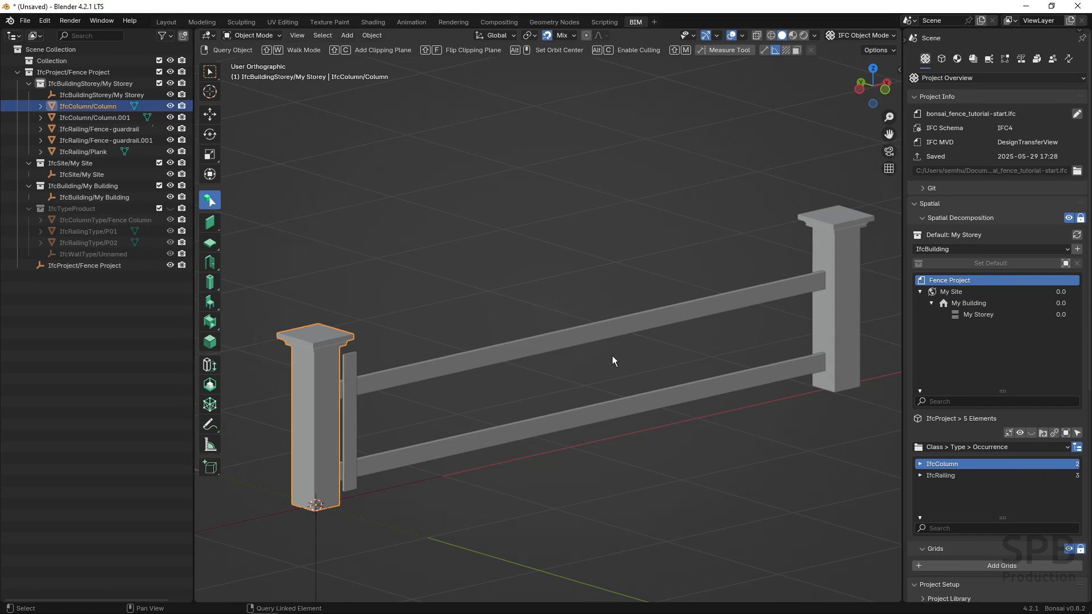
click(837, 300)
click(730, 305)
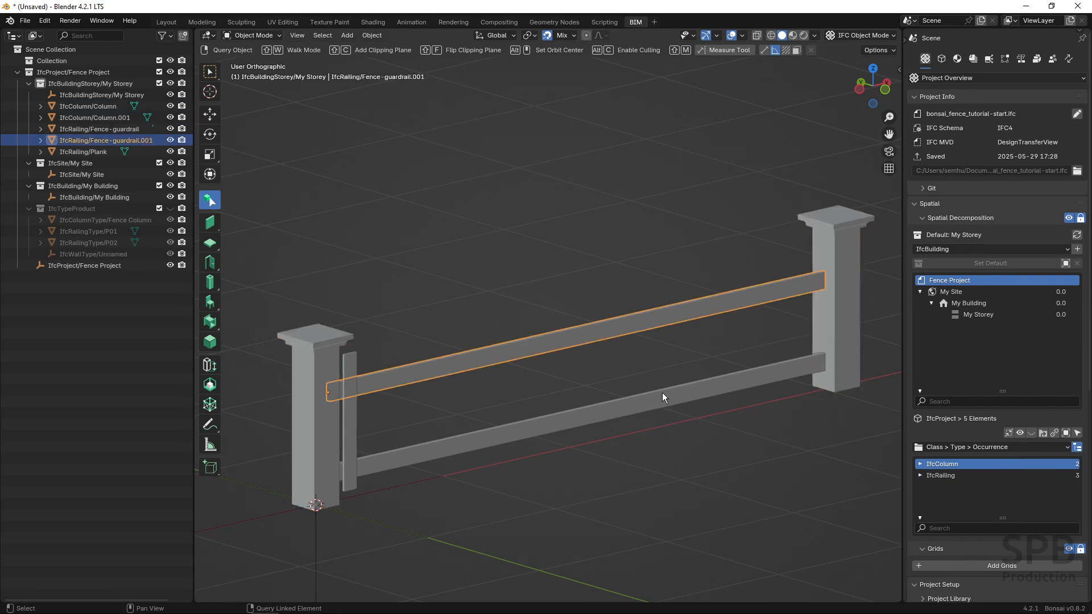
click(653, 405)
click(354, 411)
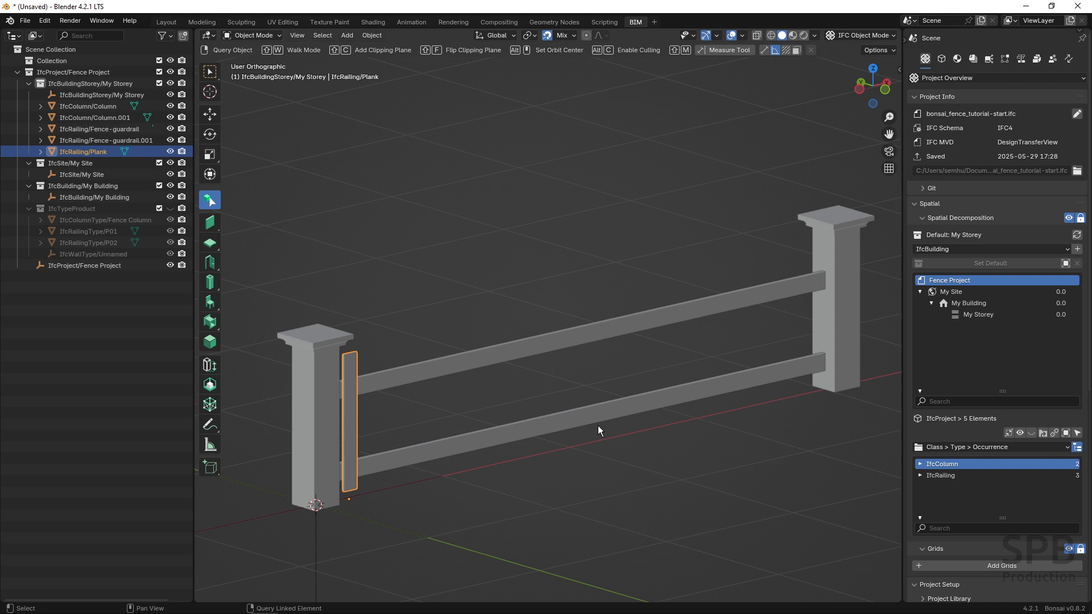
click(513, 393)
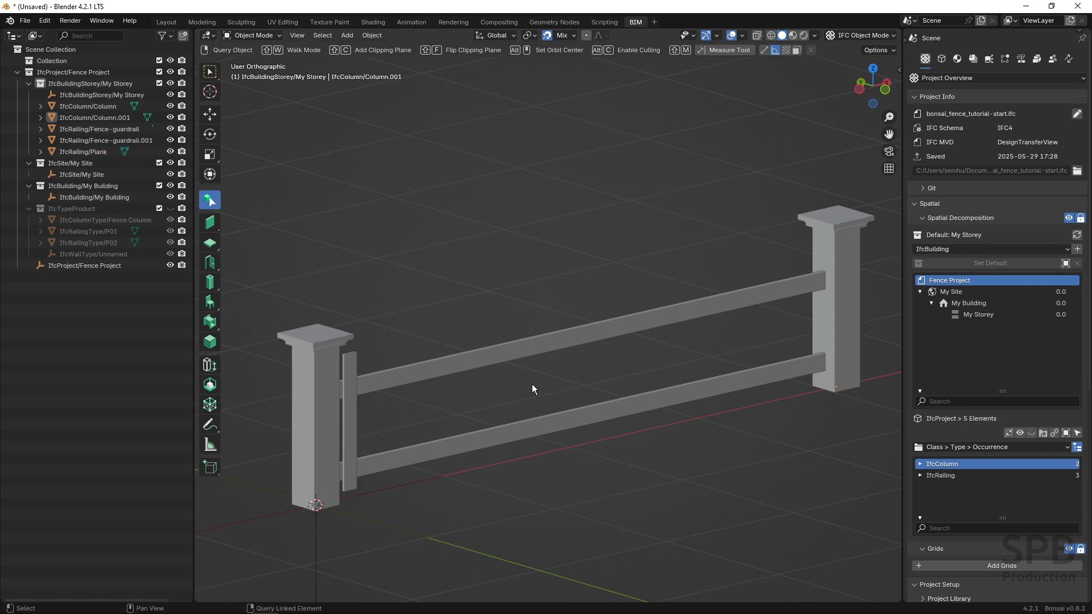
Step: Measure the distance along the ground between the two fence columns and the width of the plank
click(210, 445)
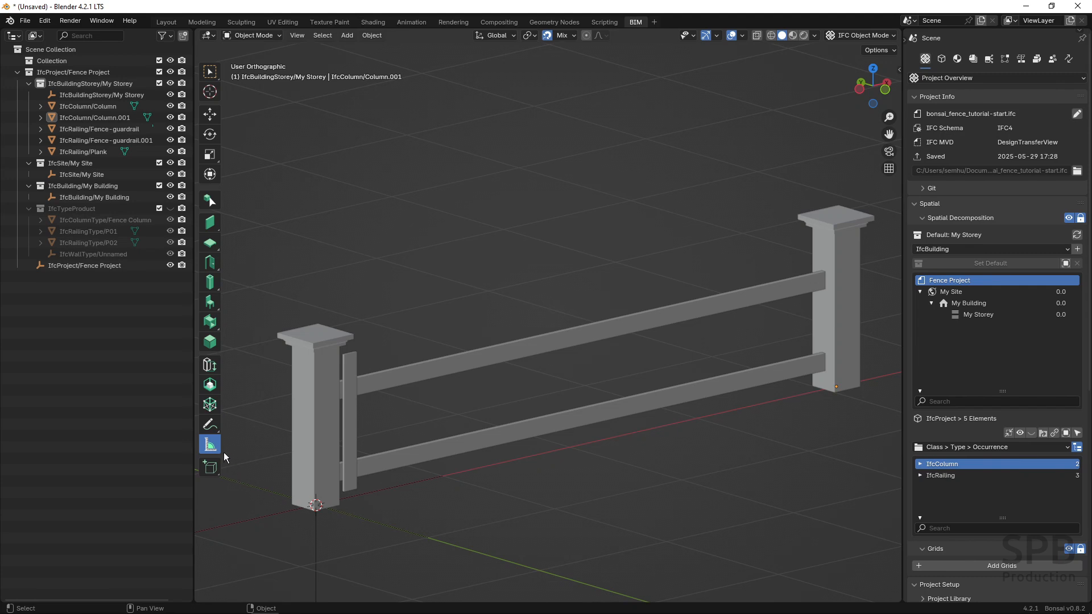
drag(340, 505, 832, 392)
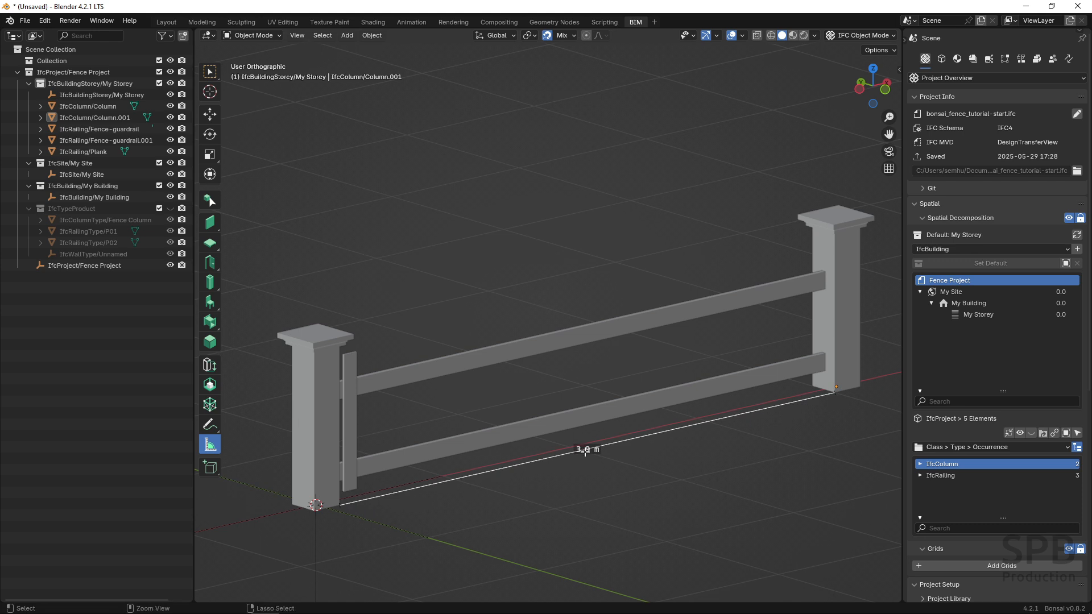
scroll(343, 490, up, 5)
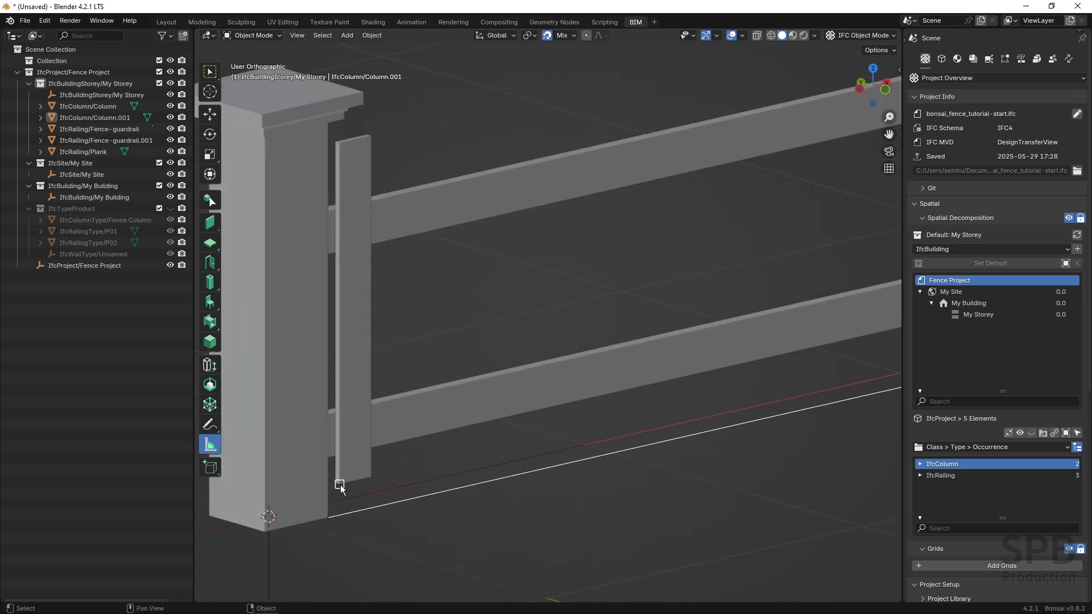
drag(340, 488, 367, 492)
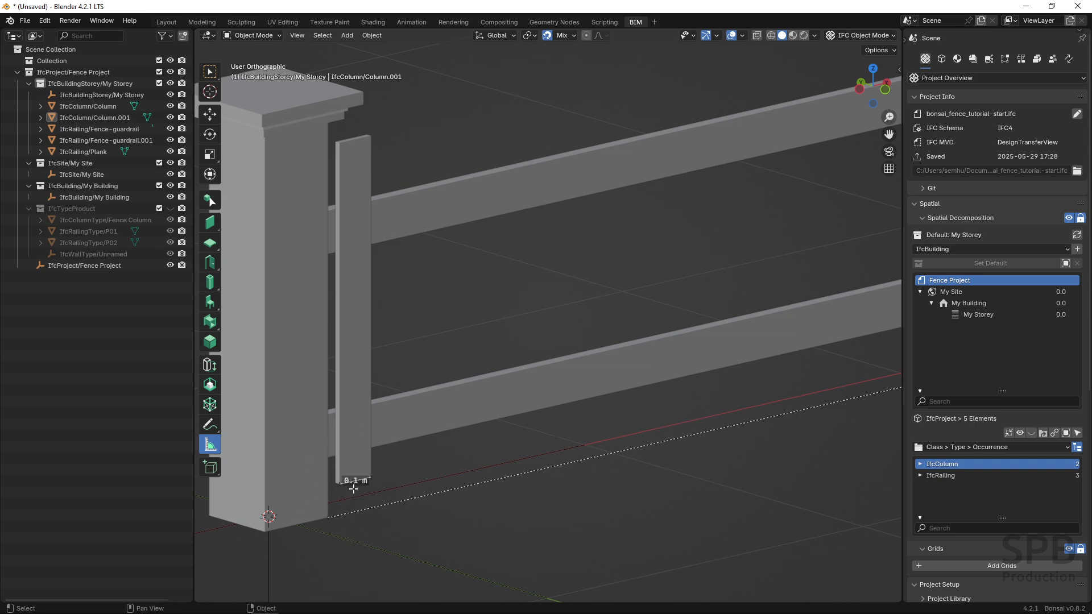
scroll(370, 475, down, 2)
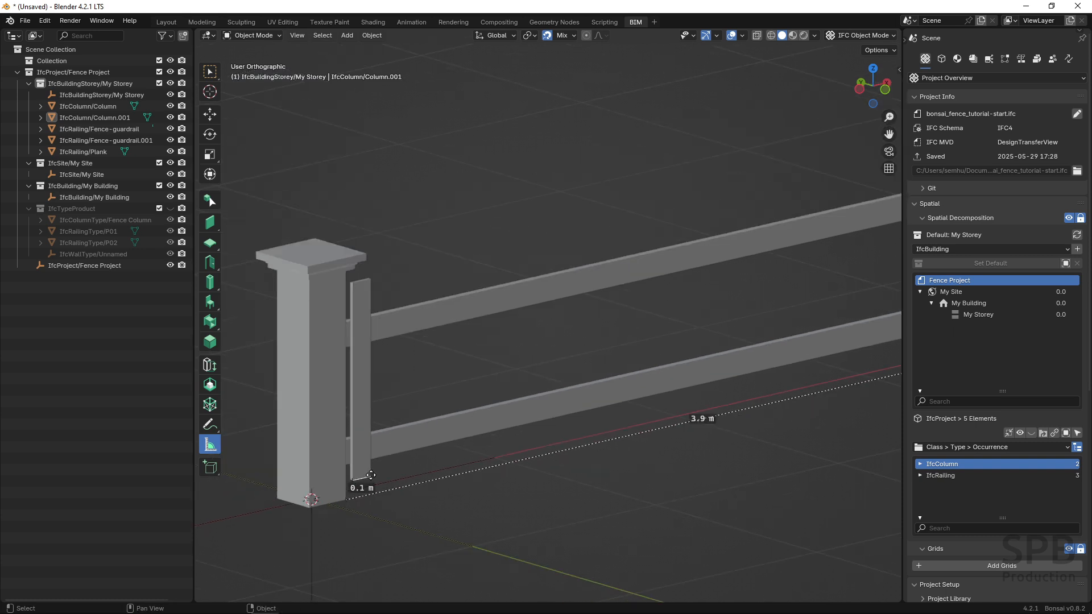
scroll(371, 475, down, 4)
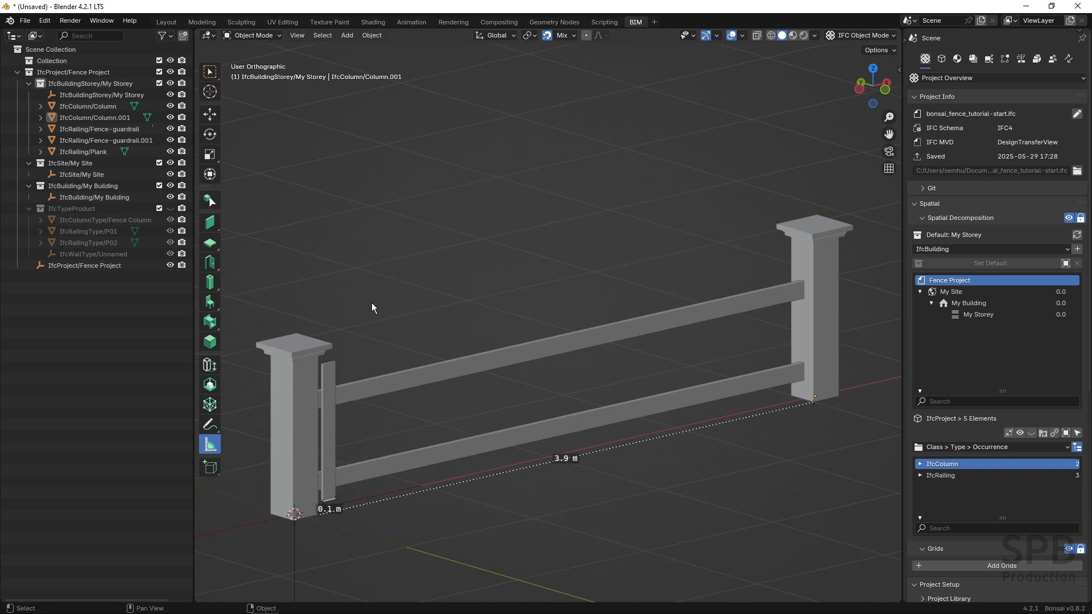
Step: Select the plank beside the near column and add a parametric array to it
click(210, 201)
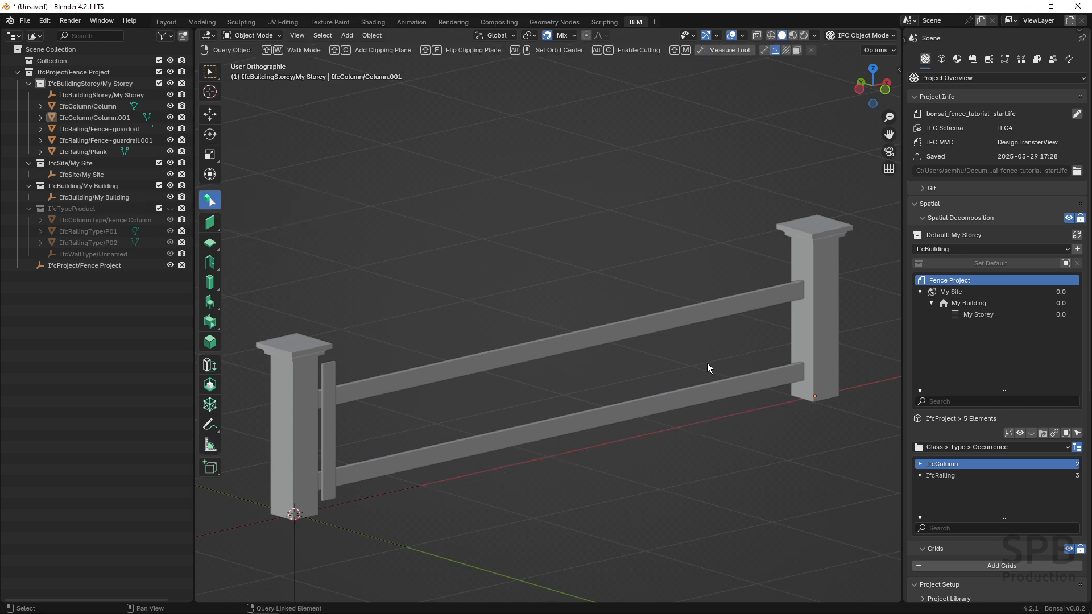
click(328, 445)
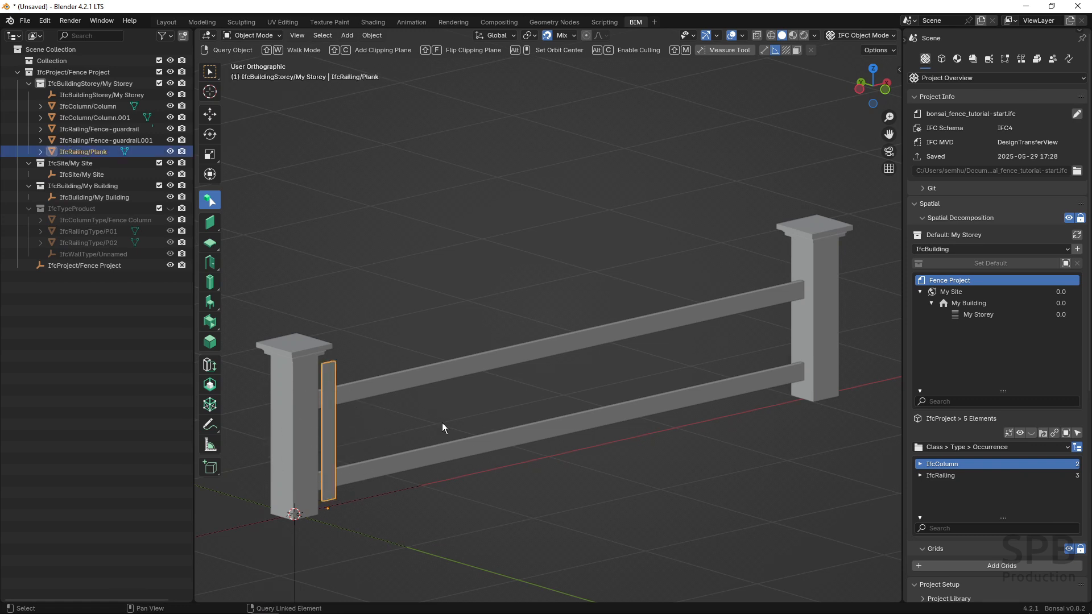
click(958, 59)
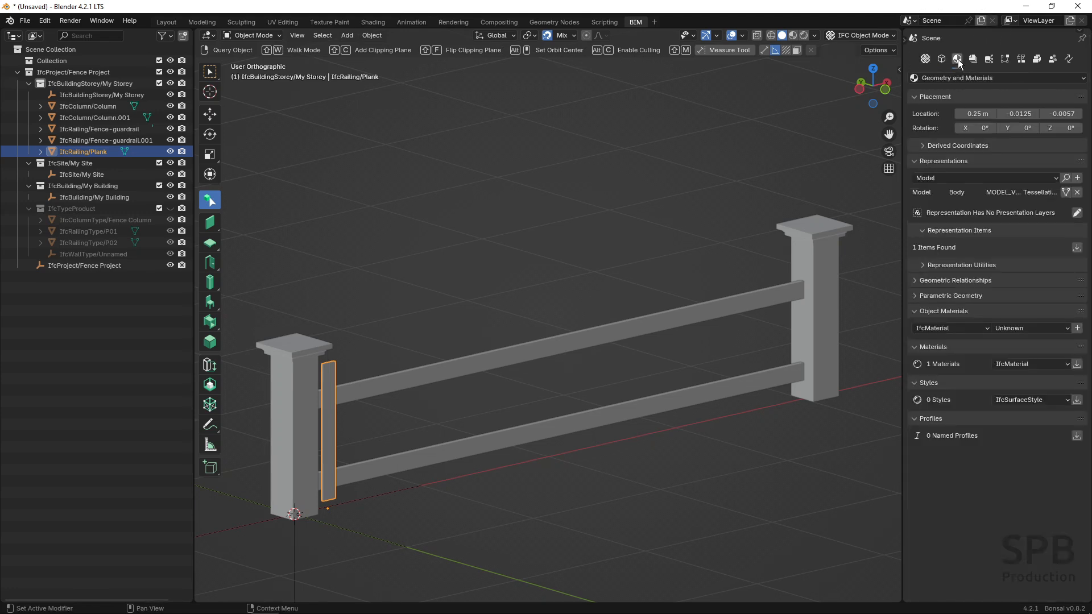
click(914, 296)
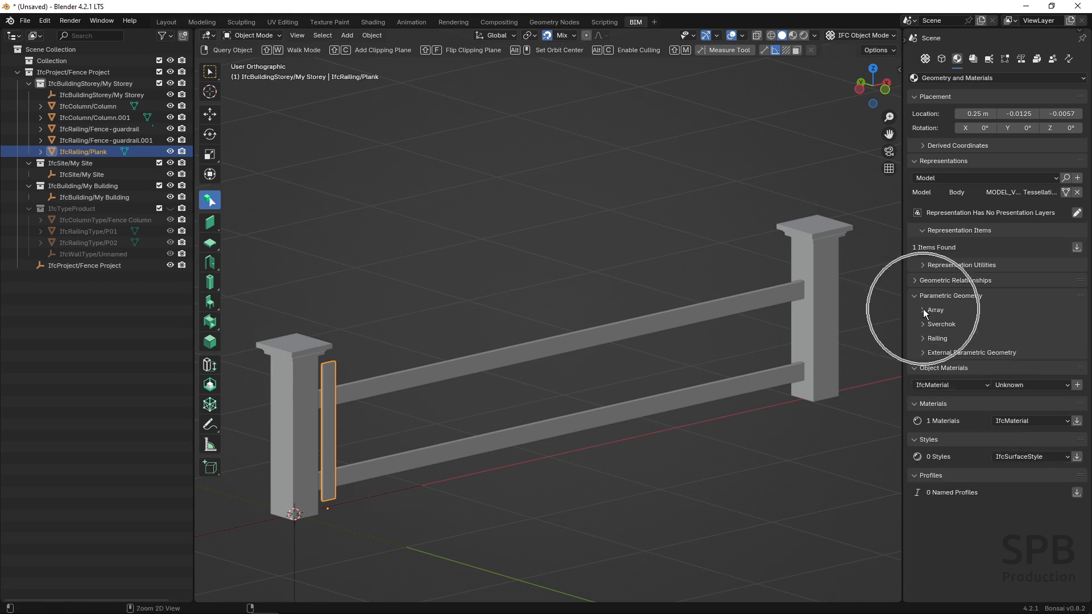
click(923, 310)
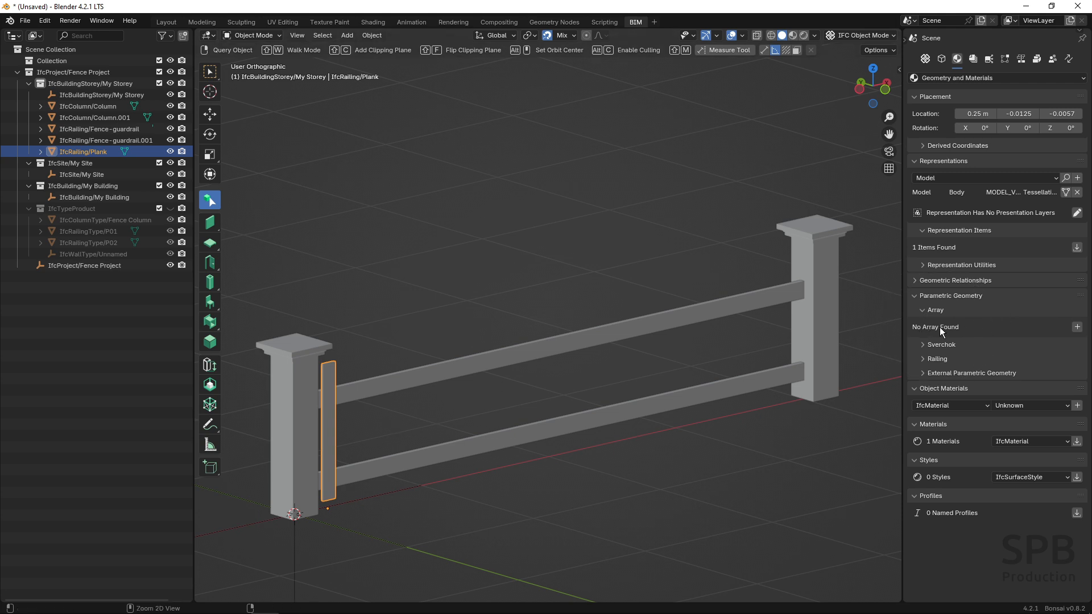
key(ctrl)
key(ctrl)
click(1077, 328)
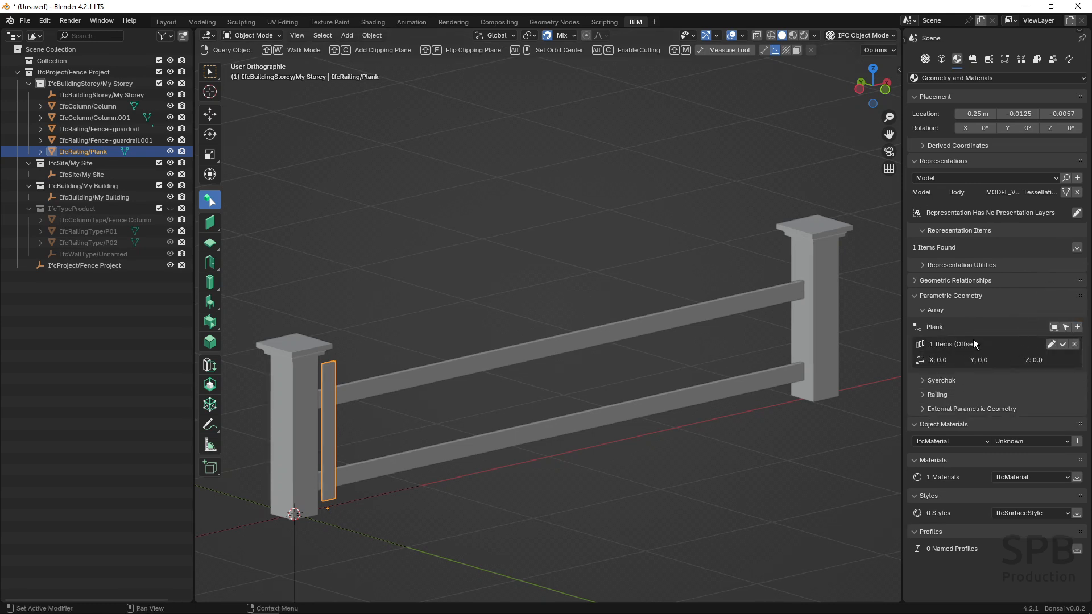
Step: Start editing the plank's array and set its method to Distribute
click(940, 346)
click(1050, 345)
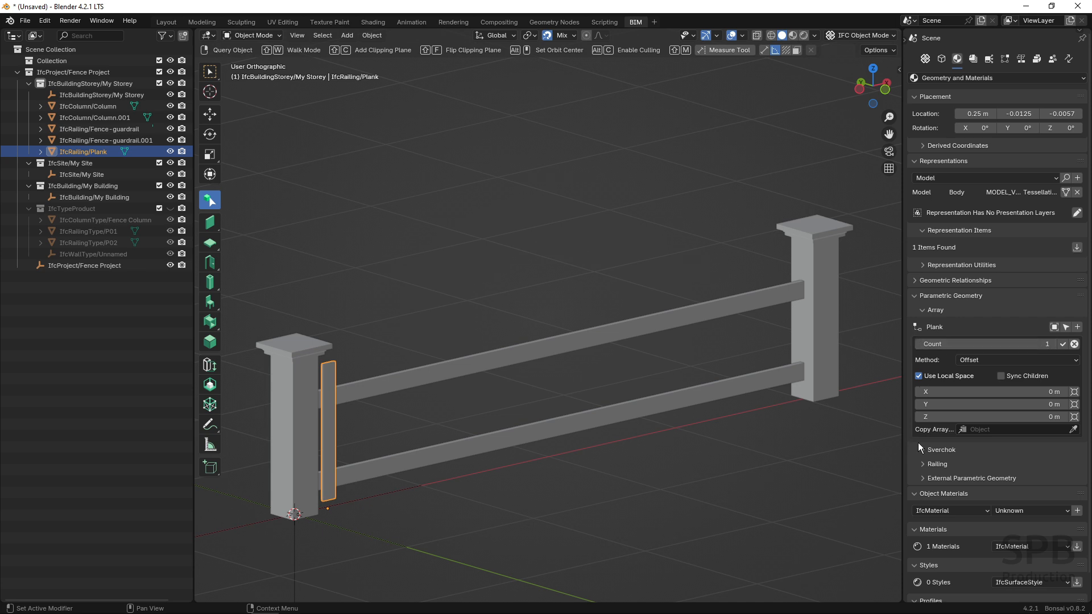
click(987, 361)
click(987, 361)
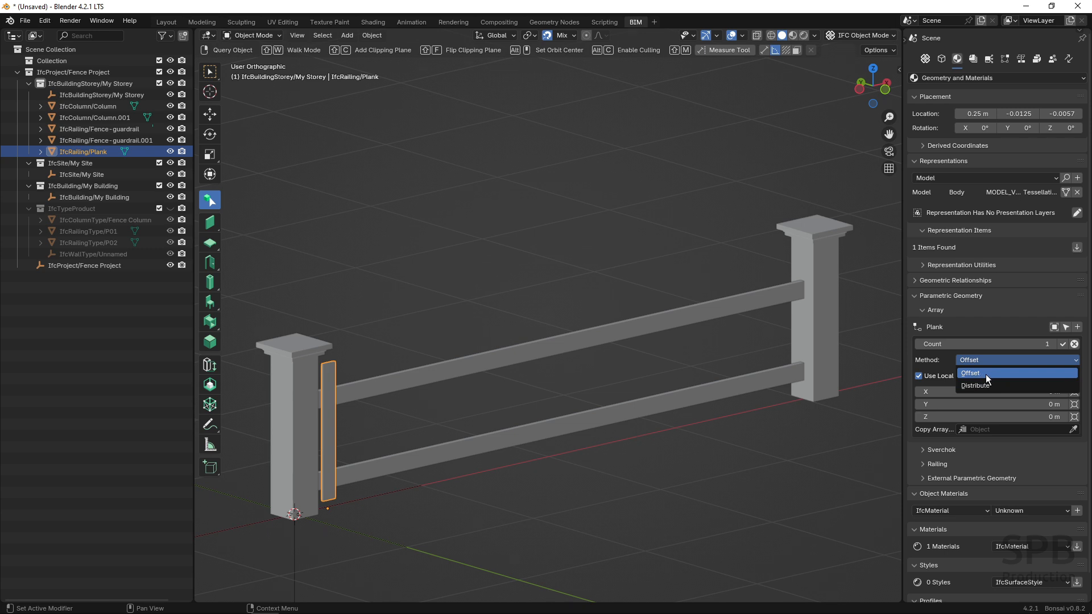
click(978, 375)
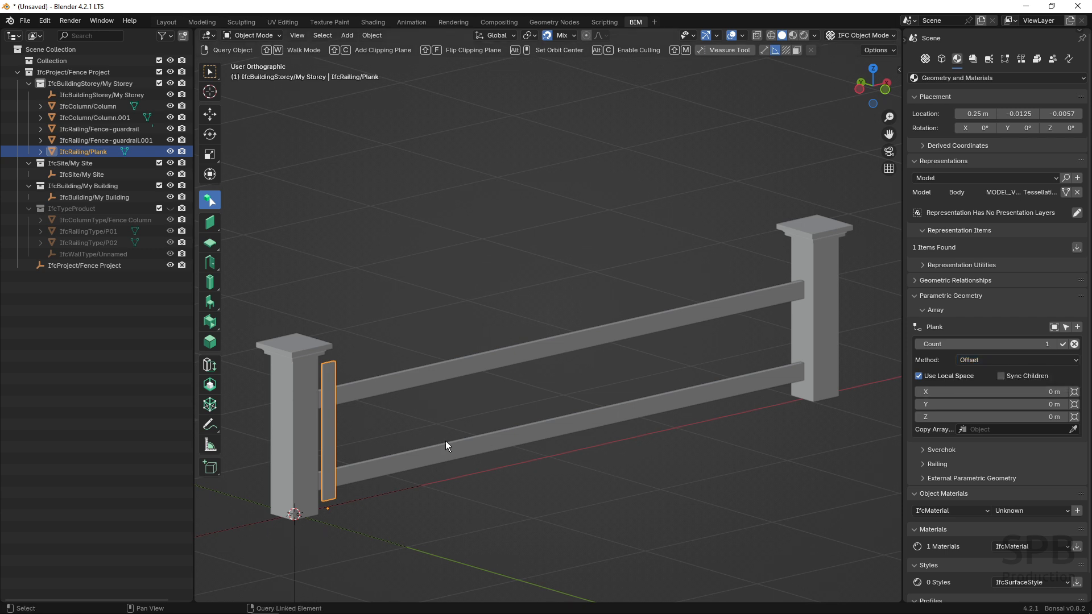
click(977, 362)
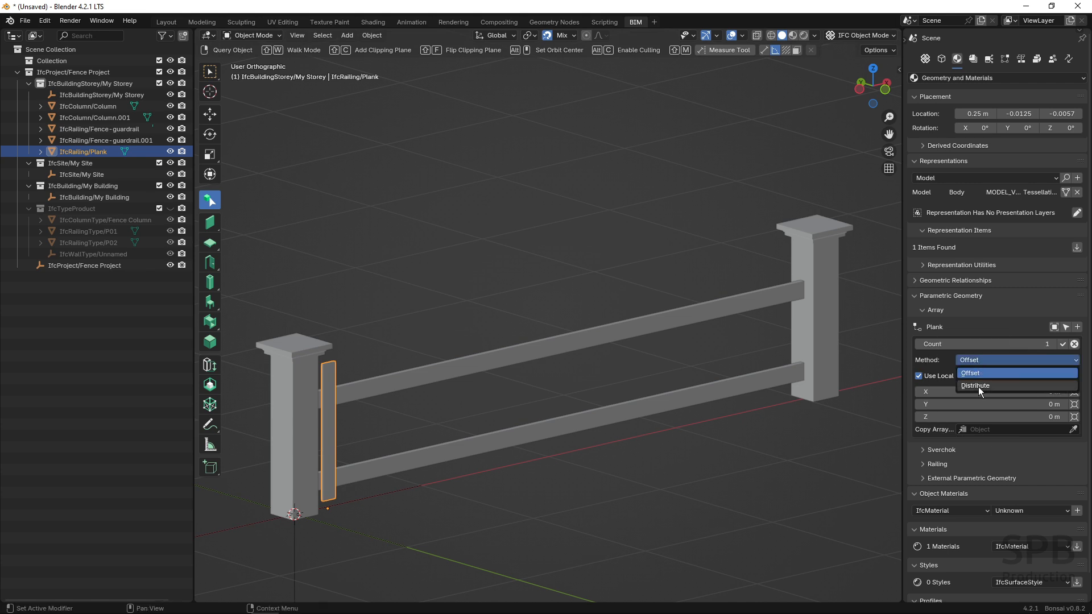
click(978, 386)
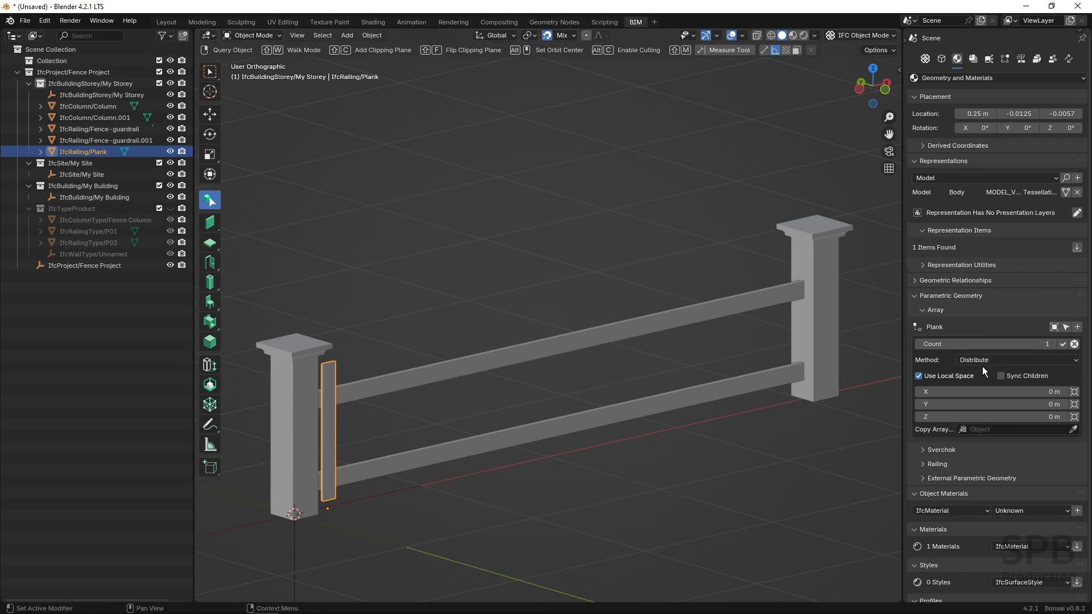
Step: Set the plank array's X distance to 3.9 m and its count to 10, and apply the array
click(1050, 392)
text(3)
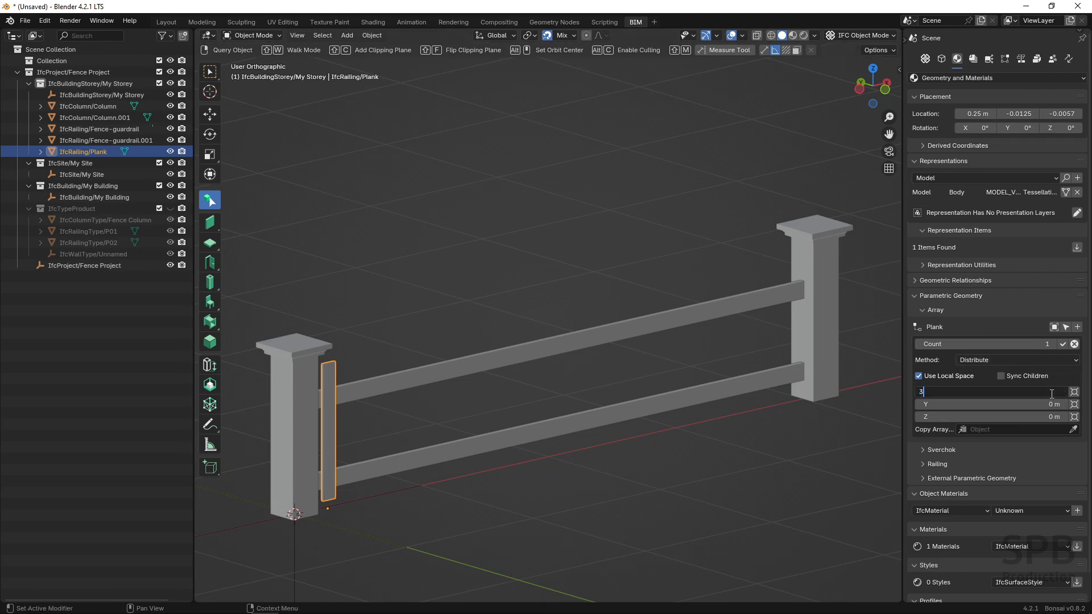
text(.9)
click(1045, 344)
text(10)
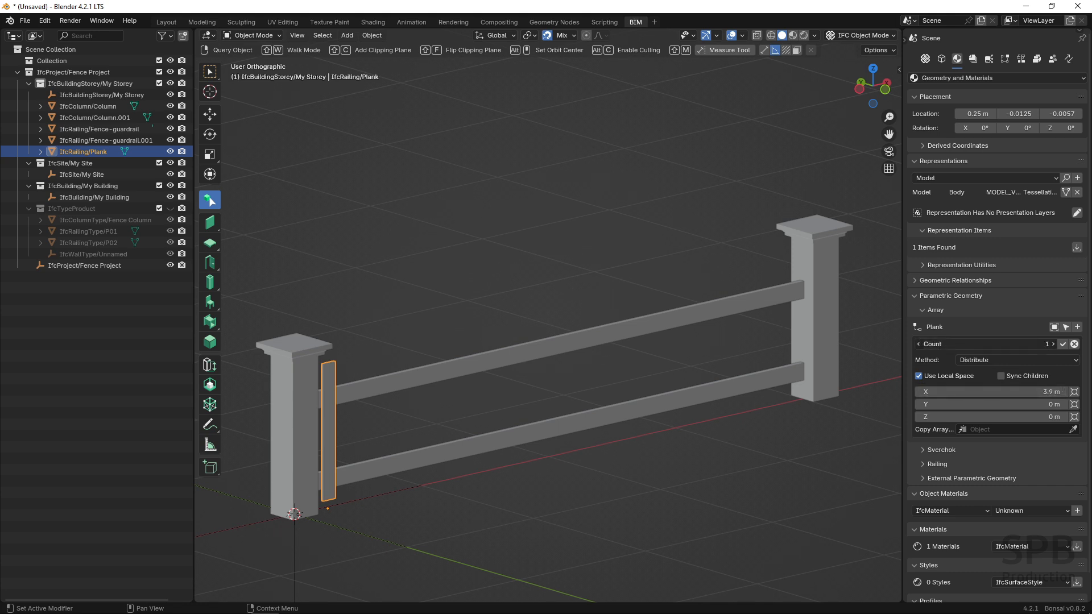
key(Return)
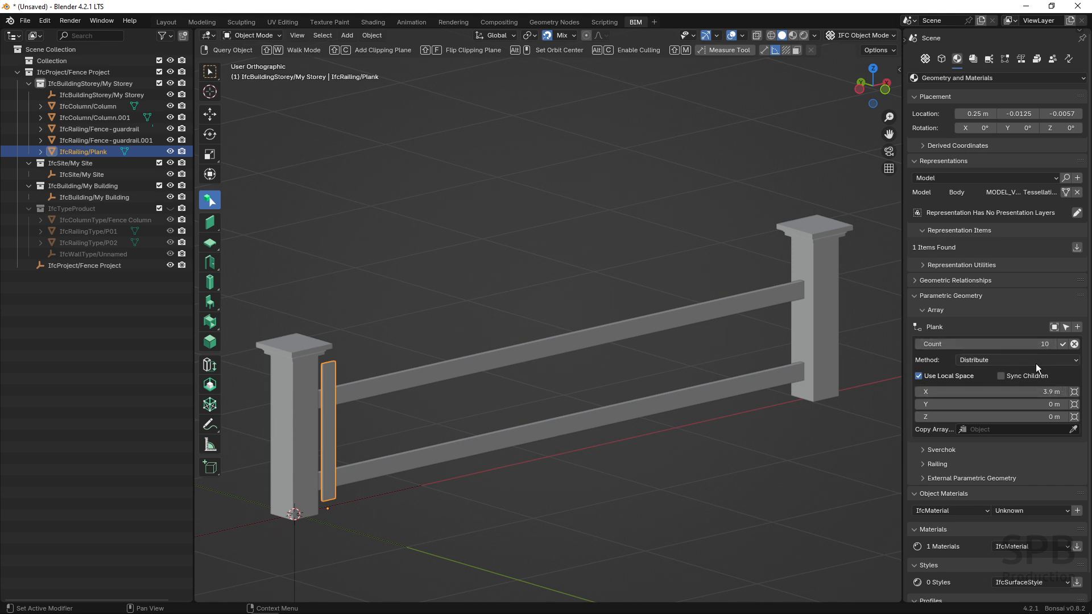
key(ctrl)
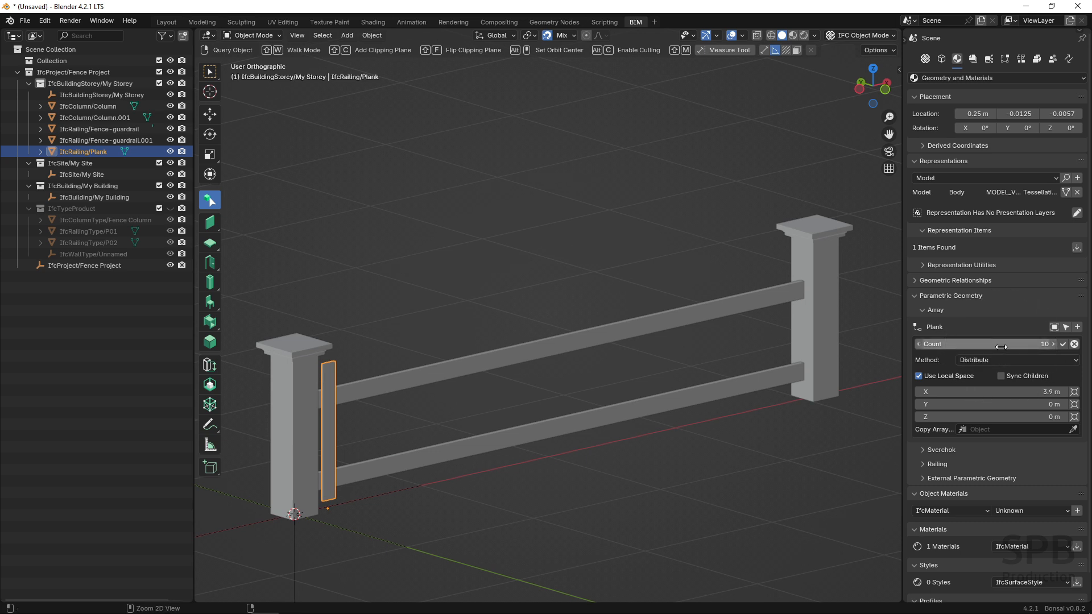
key(ctrl)
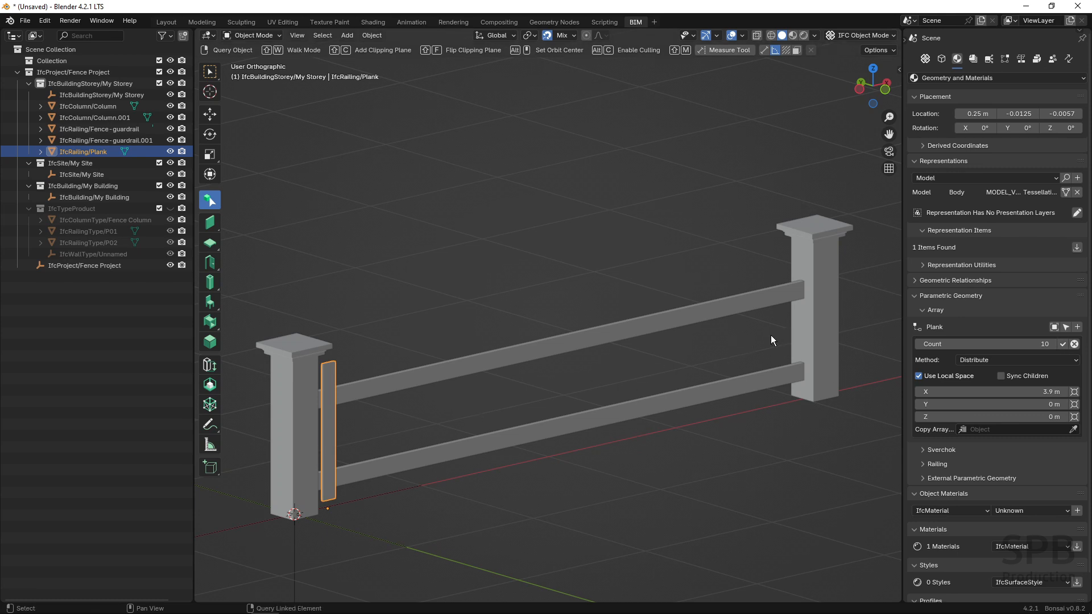
click(1063, 343)
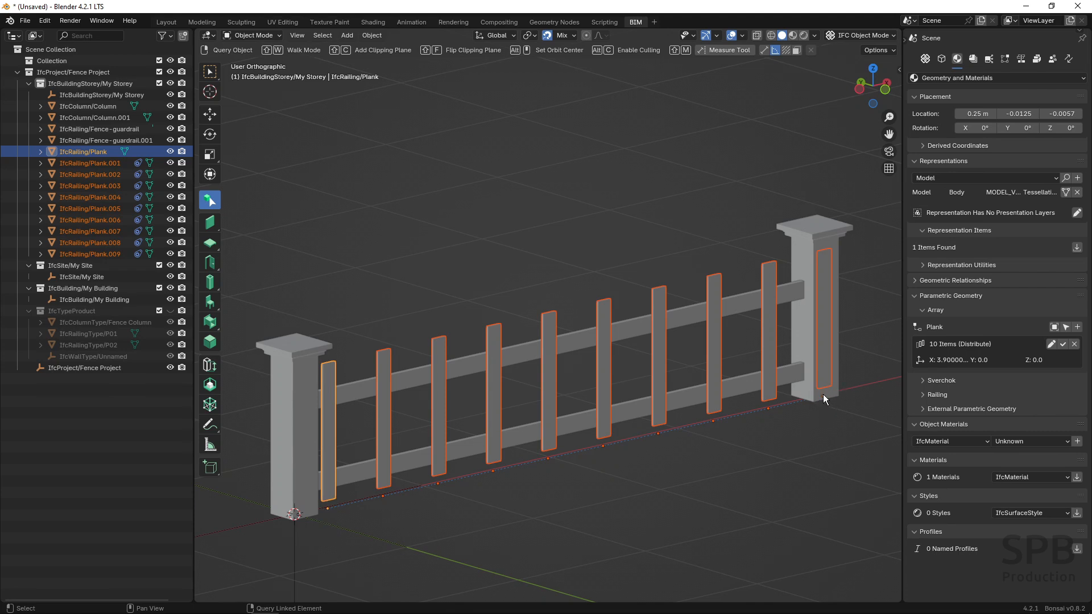
Step: Change the plank array's method to Offset, set its X offset to 0.2 m, and apply the array
click(1051, 345)
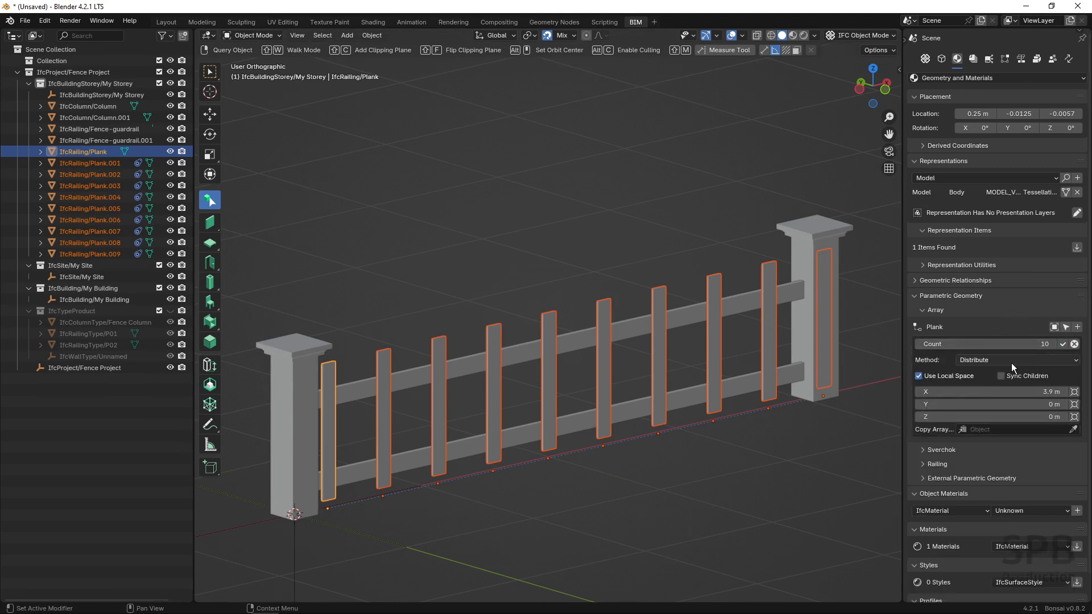
click(977, 361)
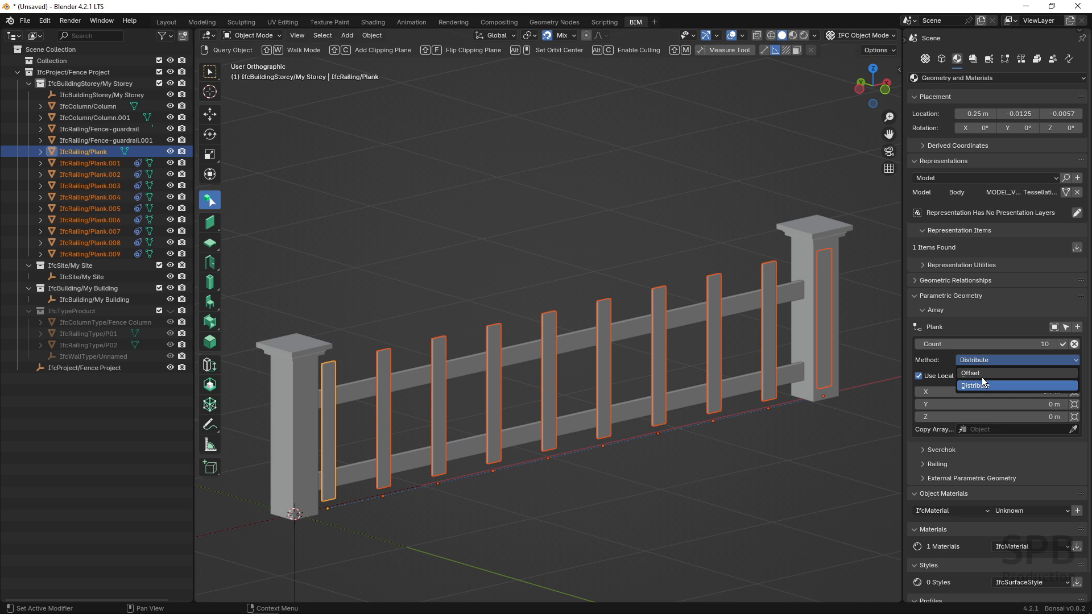
click(982, 375)
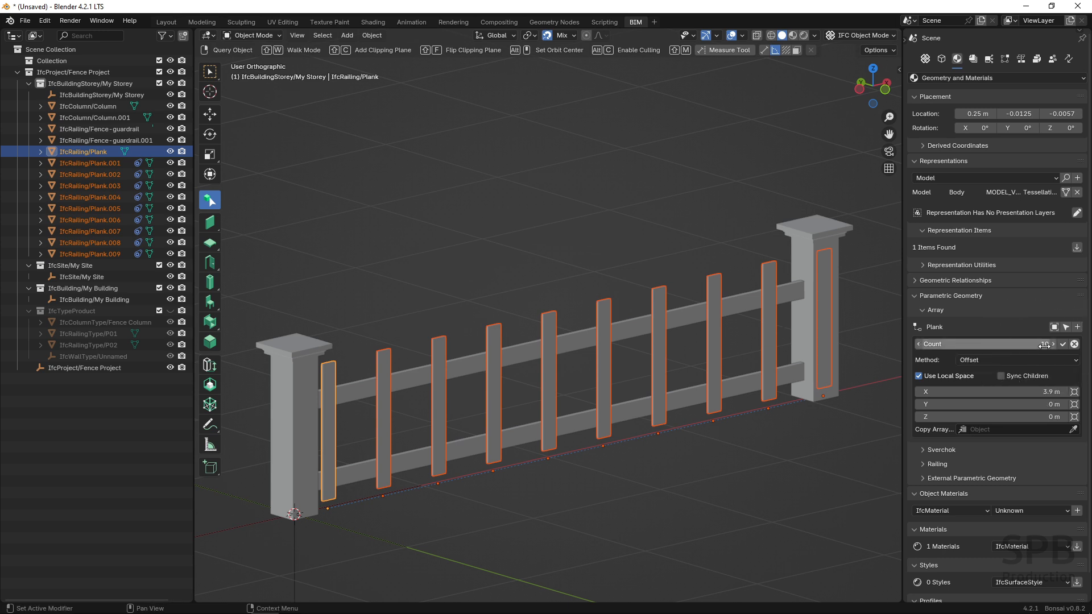
click(1046, 393)
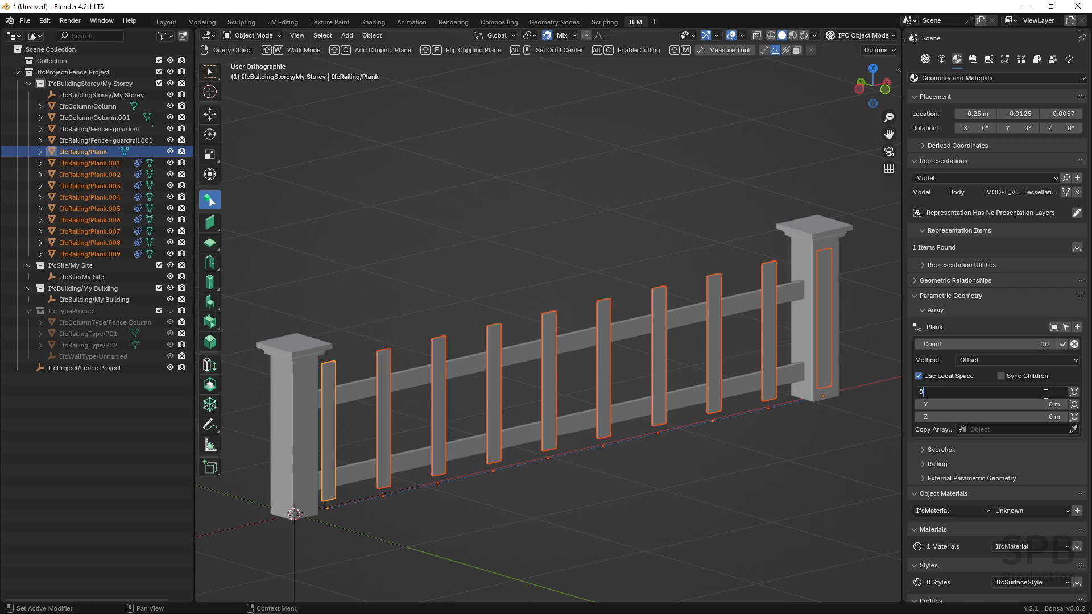
text(.2)
key(Return)
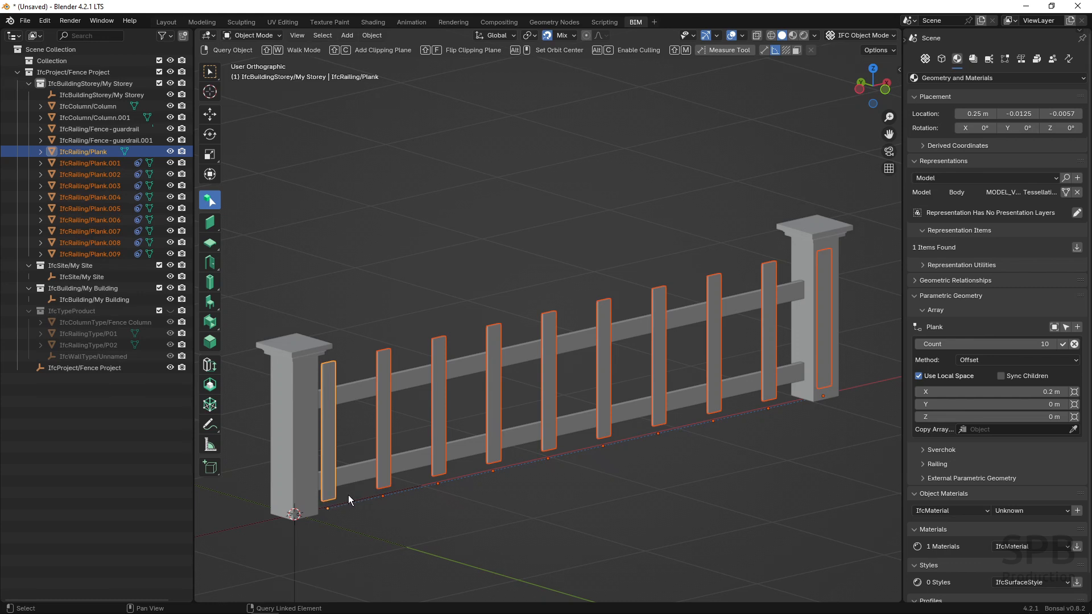
click(1062, 345)
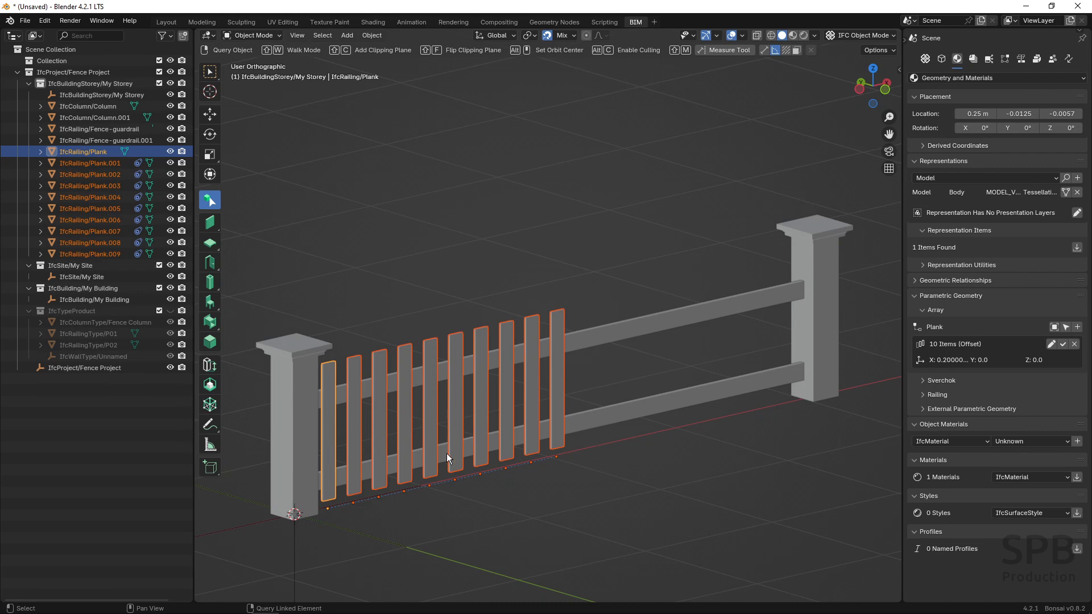
Step: Set the plank array's count to 19, apply the array, and deselect the planks
click(1050, 344)
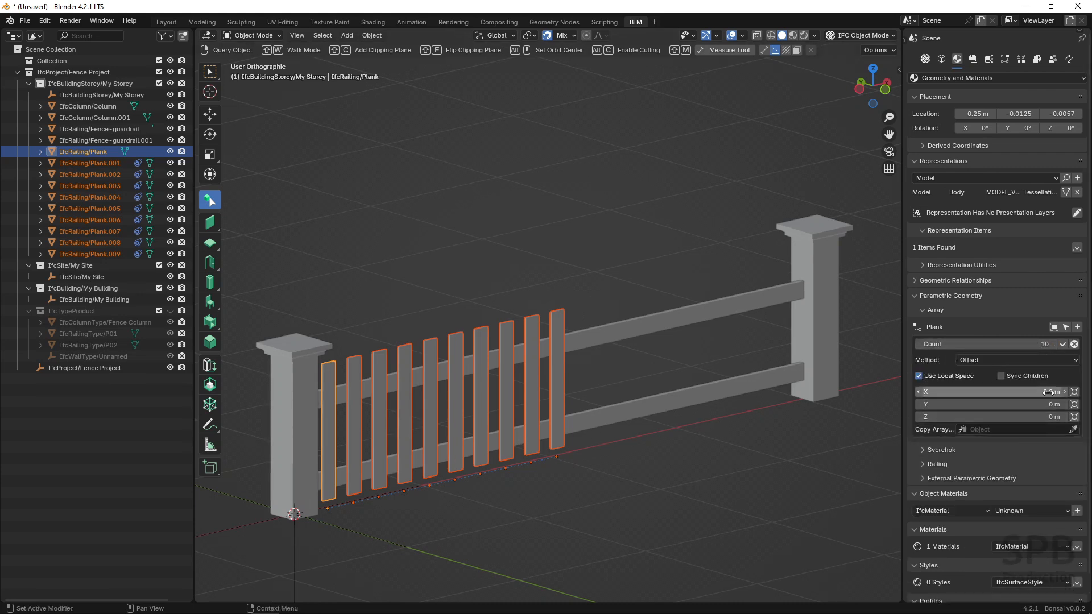
click(1044, 345)
text(19)
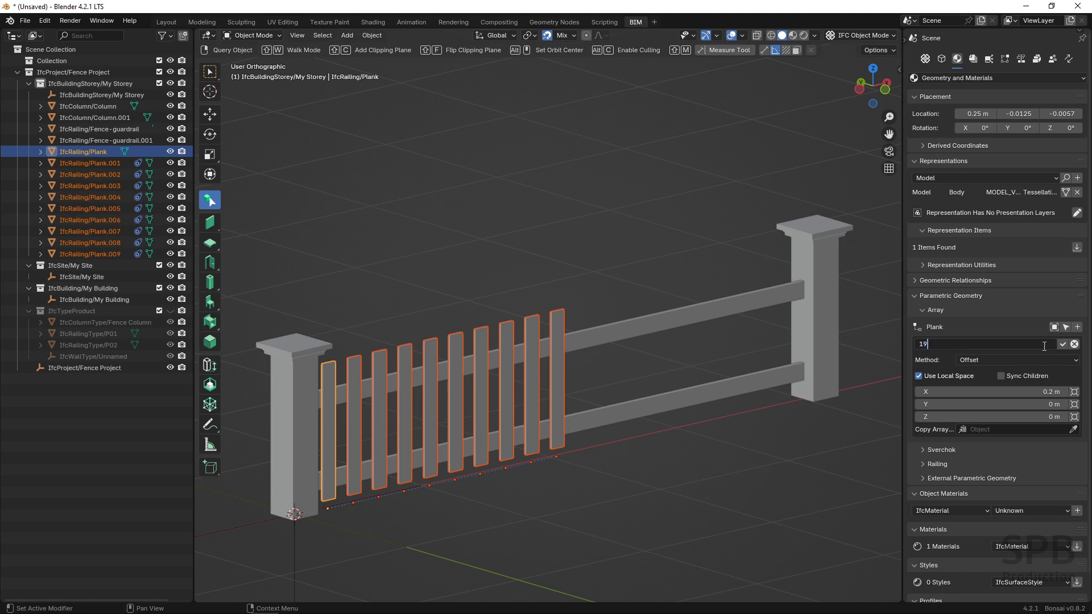
key(Return)
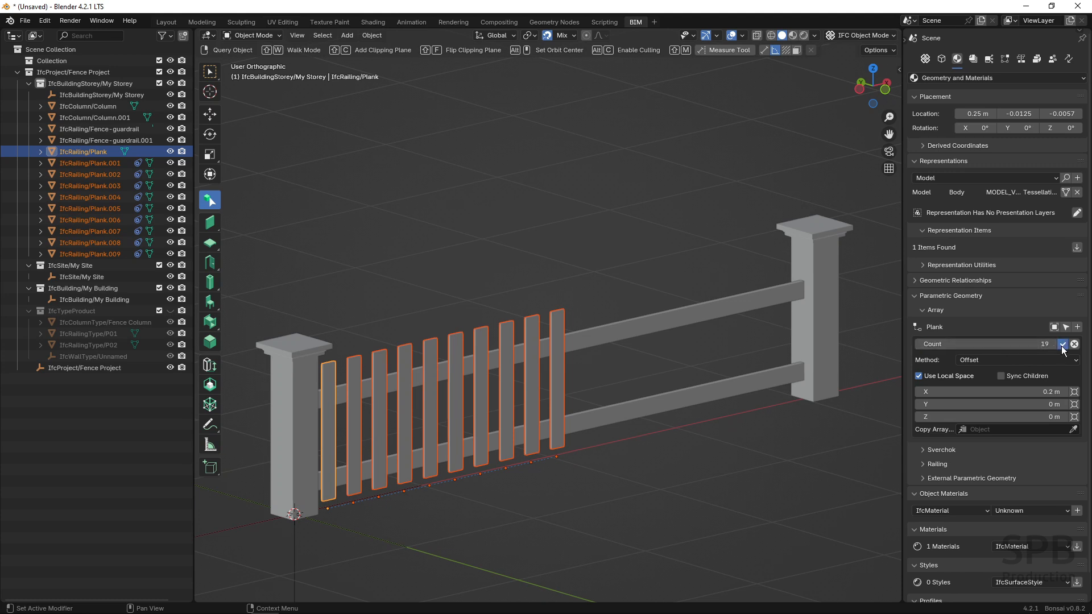
click(1063, 344)
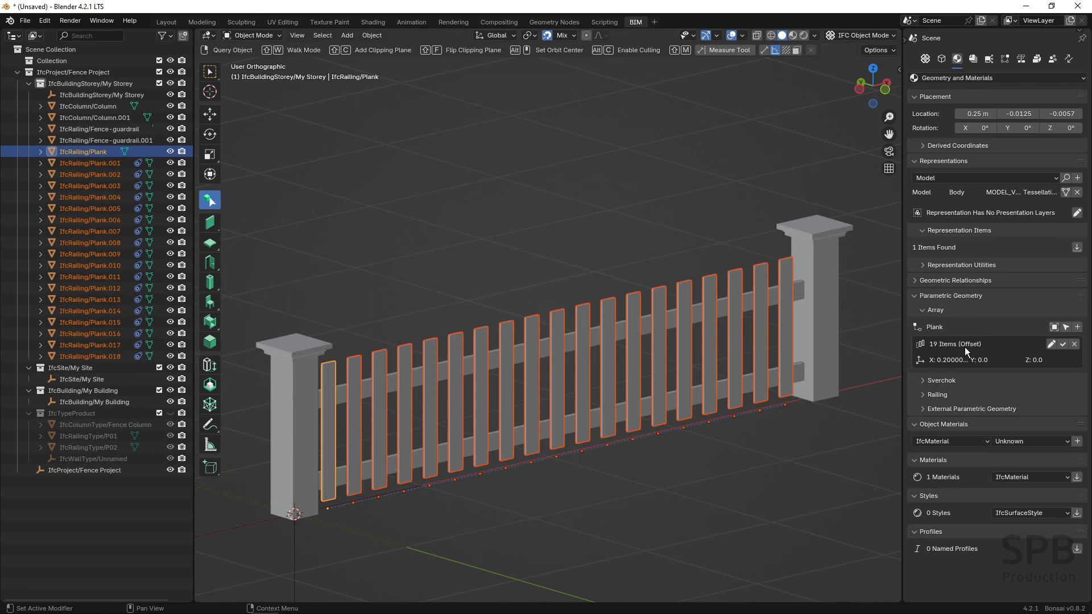
click(622, 501)
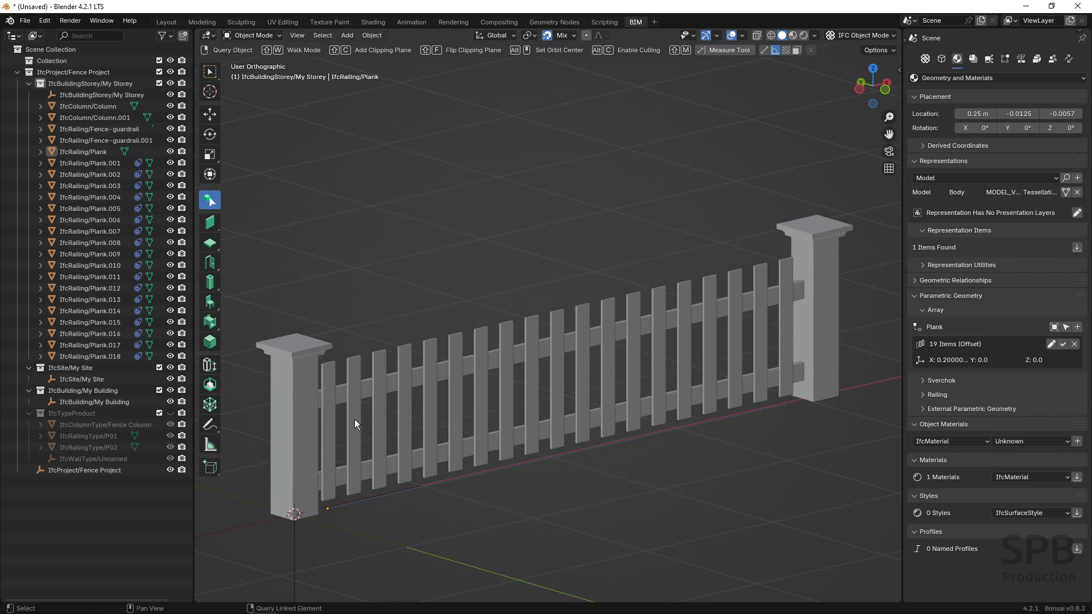
Step: Select the original plank beside the near column, set its array's Y offset to 0.4 m, and apply it
click(328, 428)
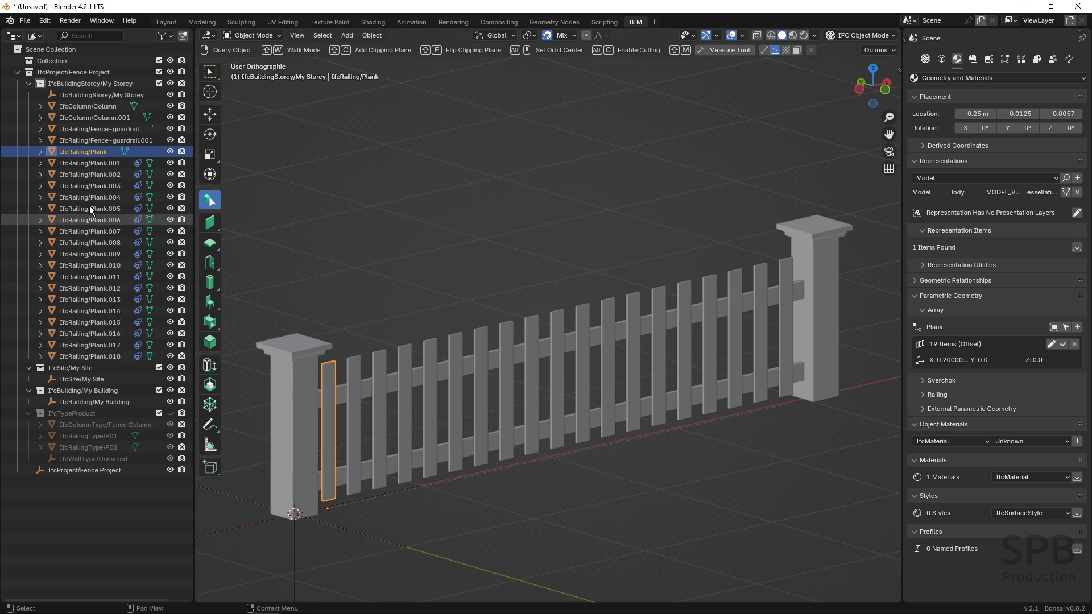
click(93, 152)
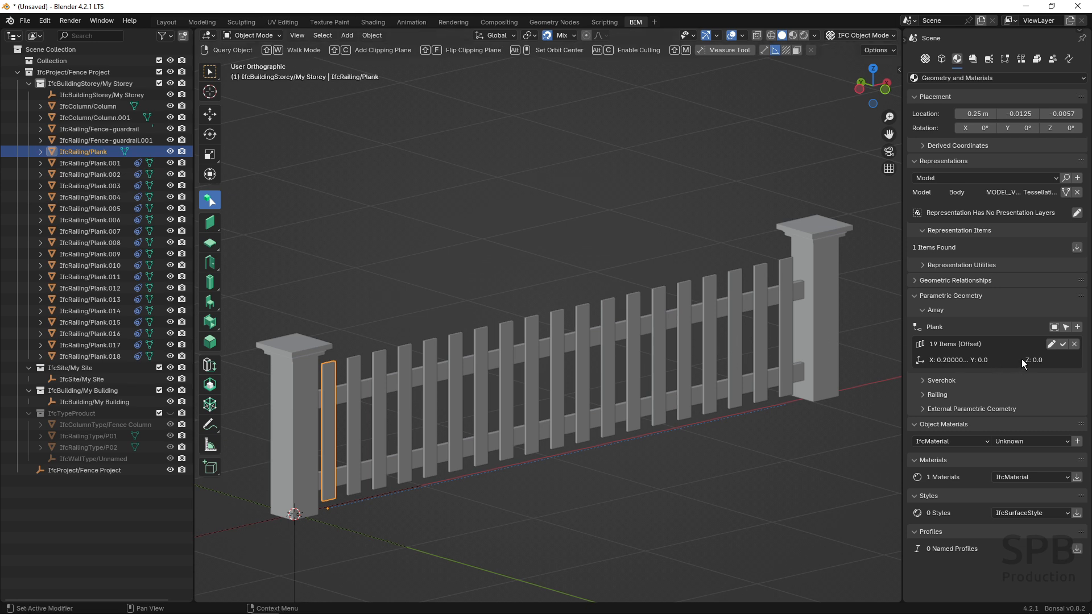
click(1050, 344)
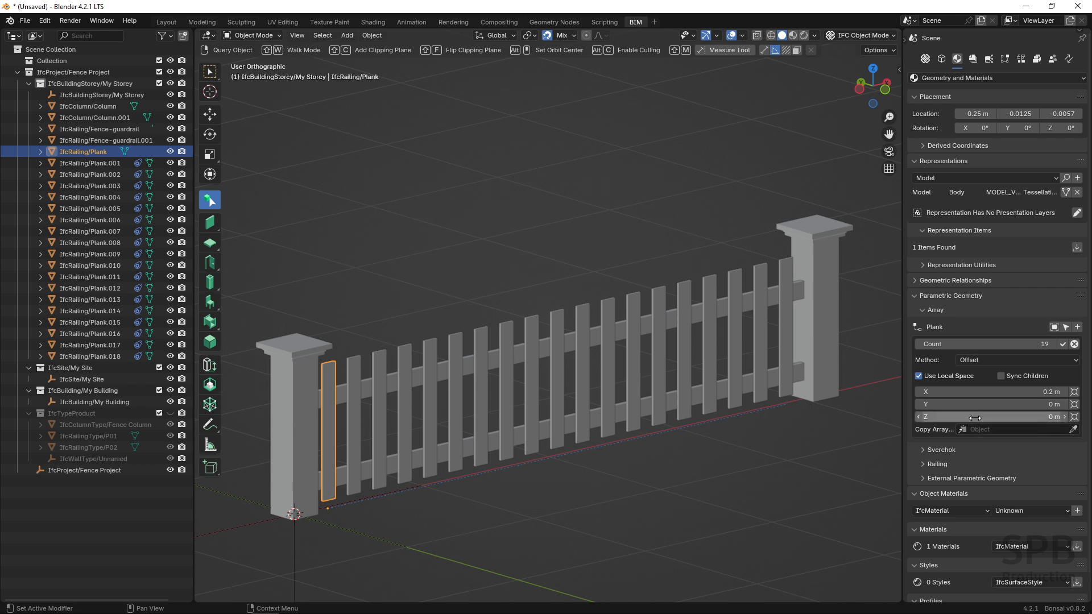
click(1052, 407)
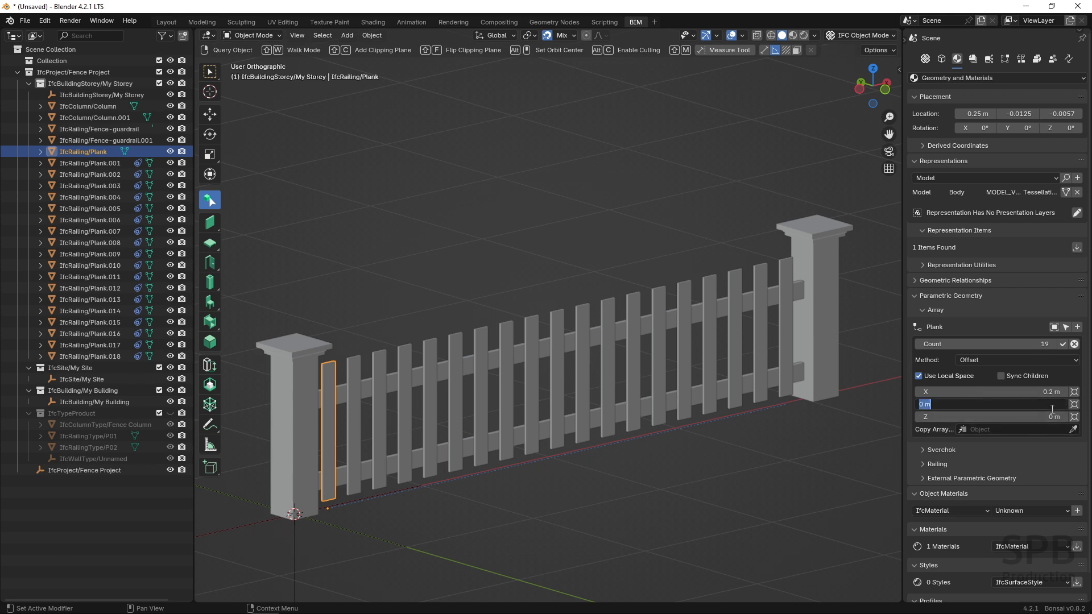
text(0.4)
key(Return)
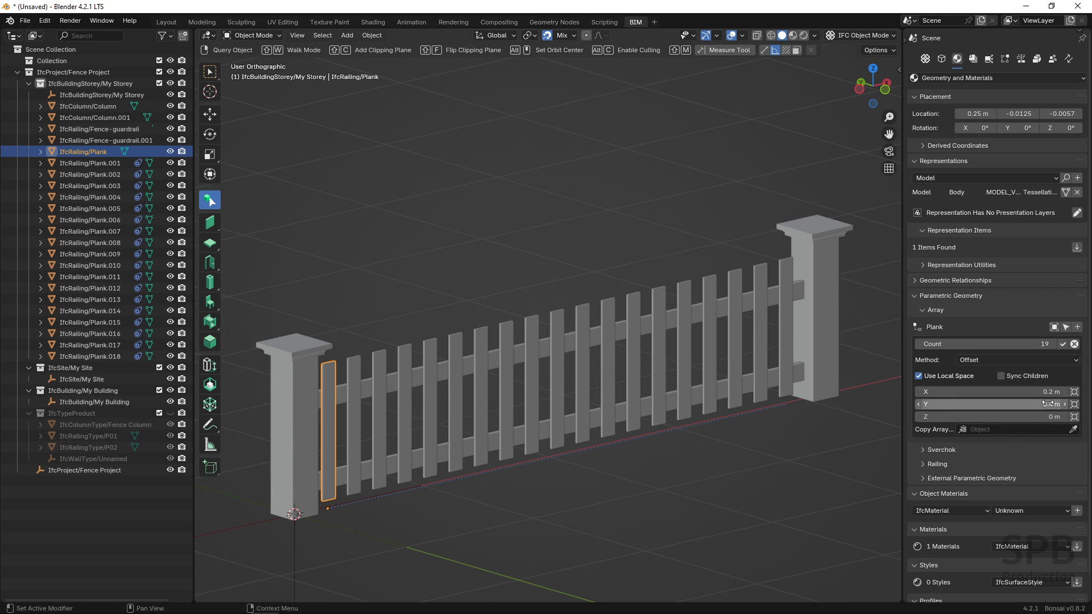
click(1062, 344)
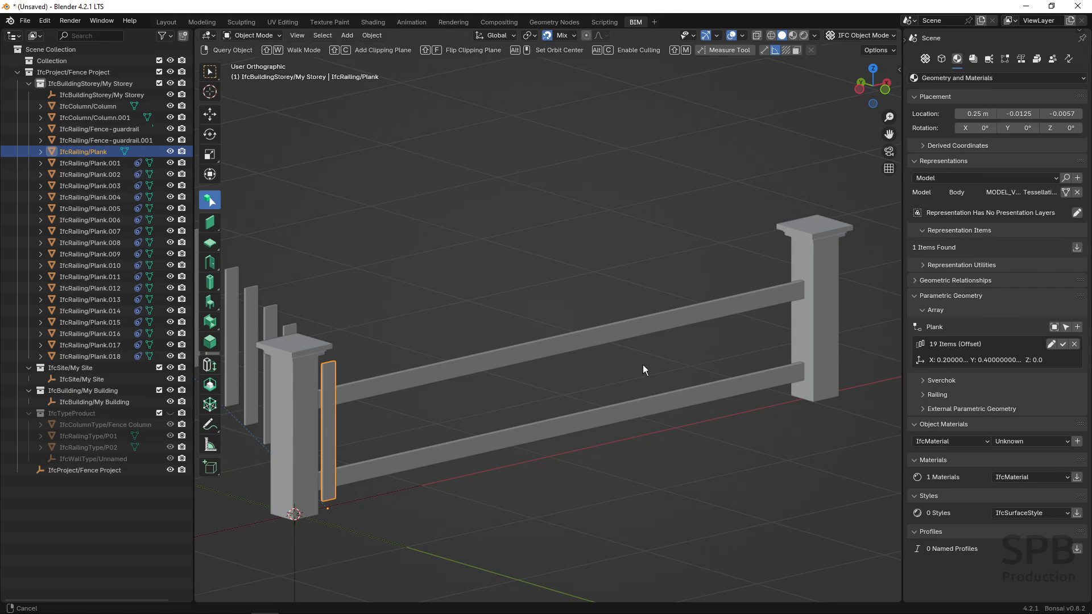
key(Home)
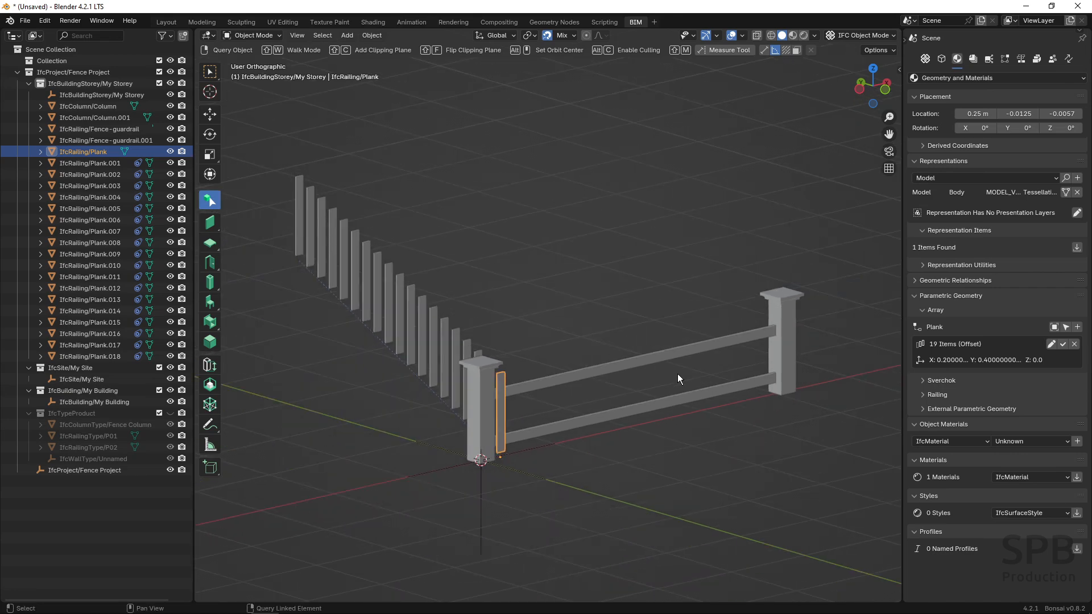
scroll(677, 373, up, 2)
shift+middle_drag(584, 396, 634, 430)
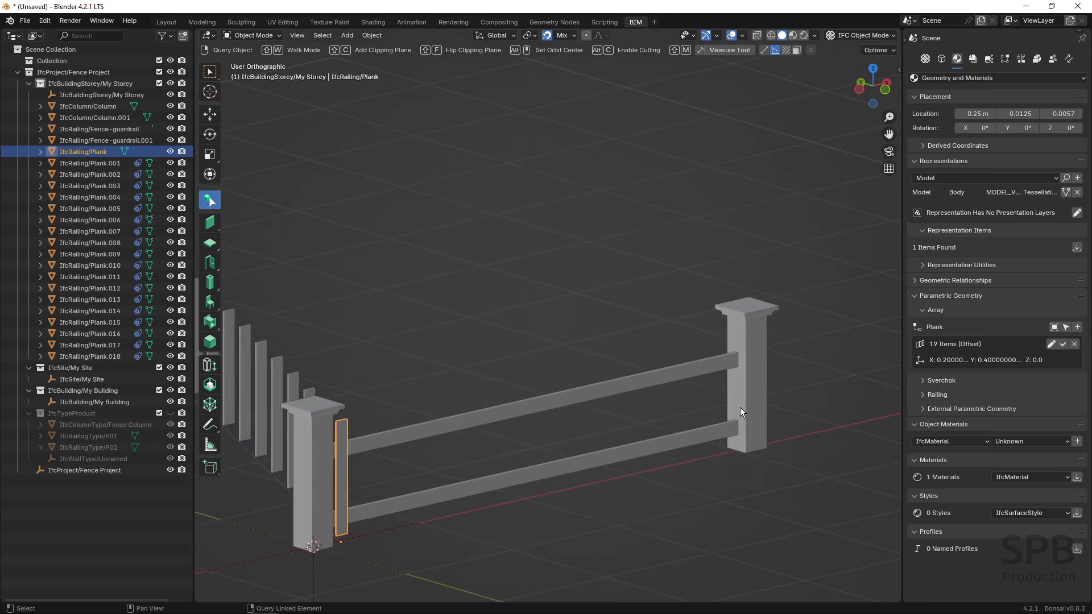
Step: Set the plank array's Y offset to 0 m and apply the array
click(1050, 346)
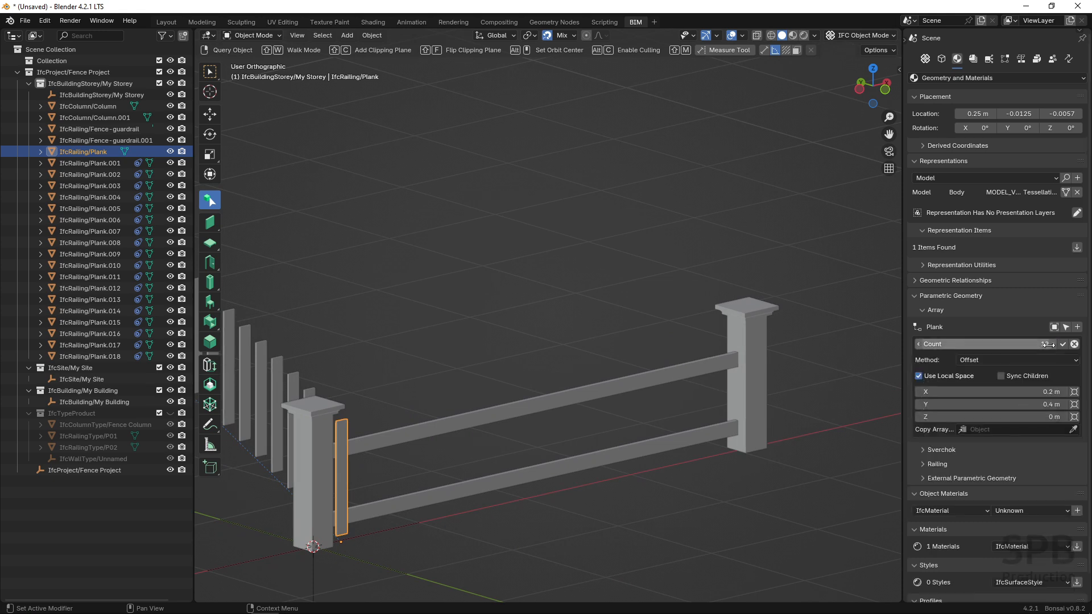
click(1046, 404)
text(0)
key(Return)
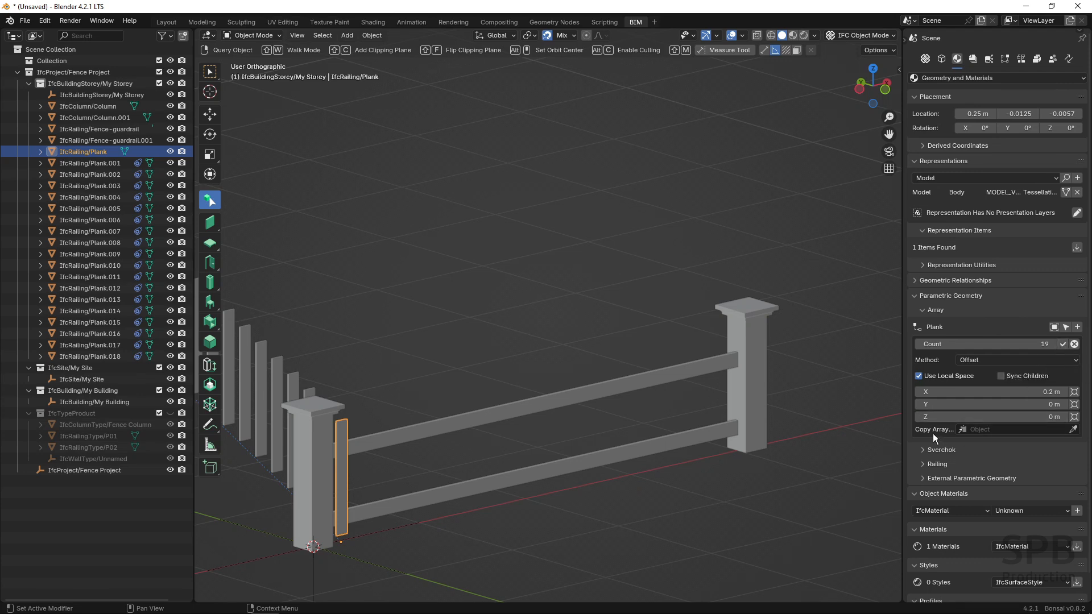
click(1061, 344)
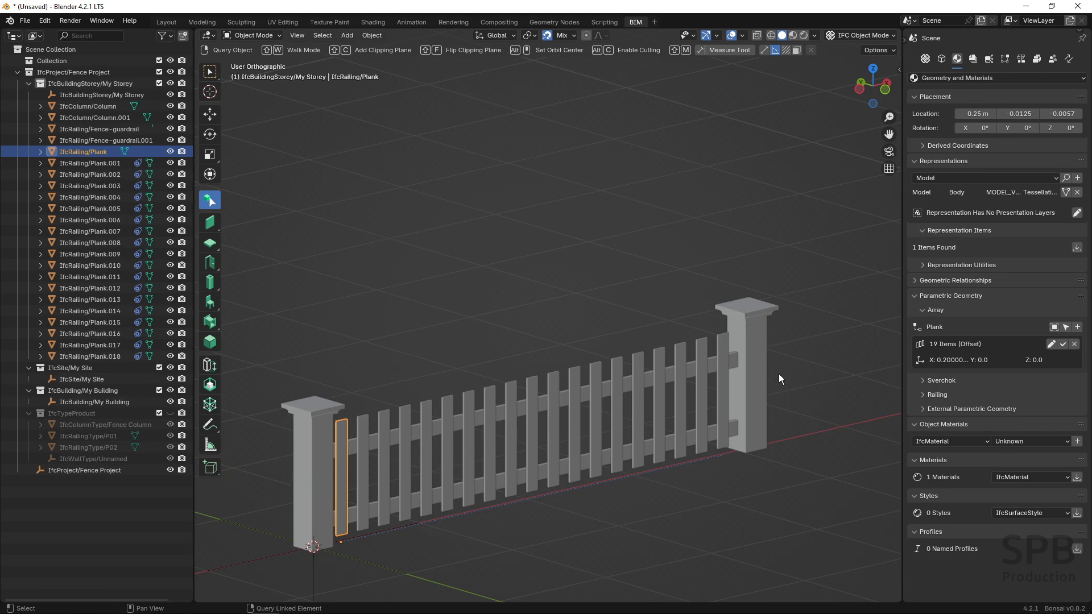
Step: Try an array on the far column that copies the settings of the plank's array, and remove that array
click(753, 364)
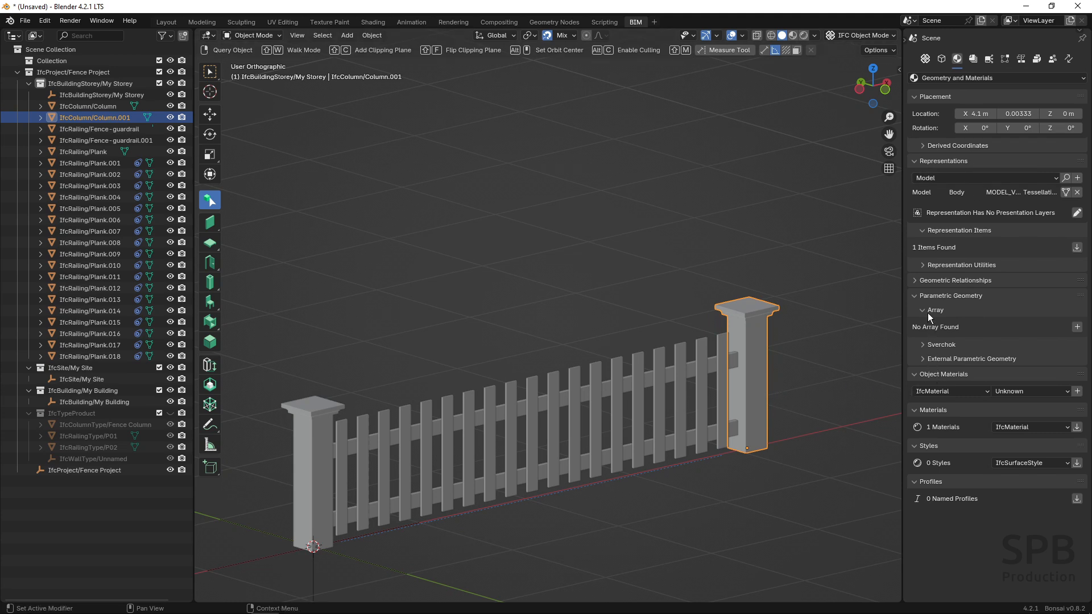
click(1077, 327)
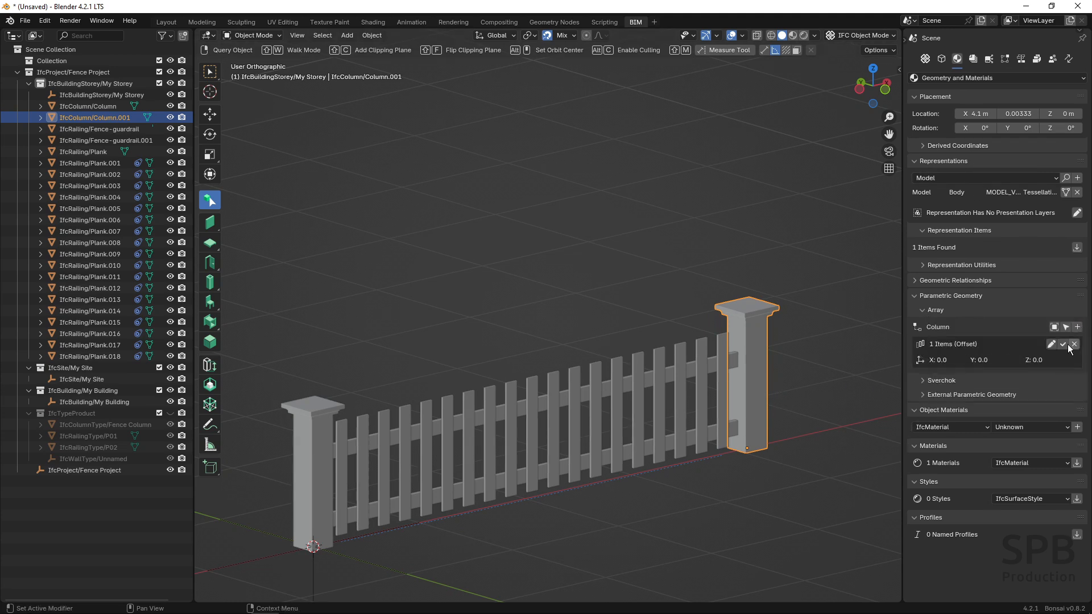
click(1051, 343)
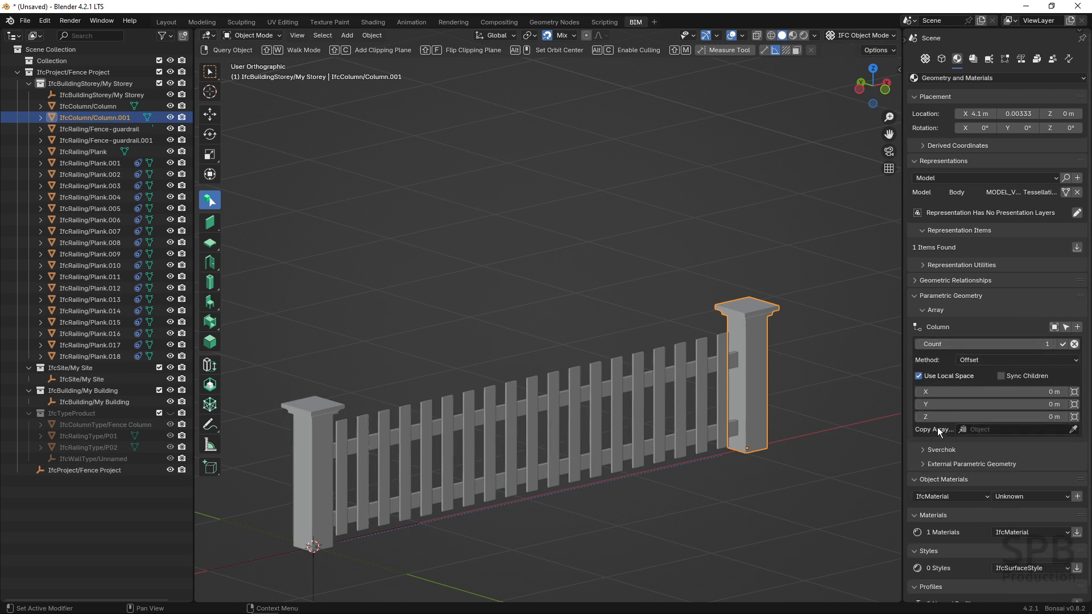
click(1073, 429)
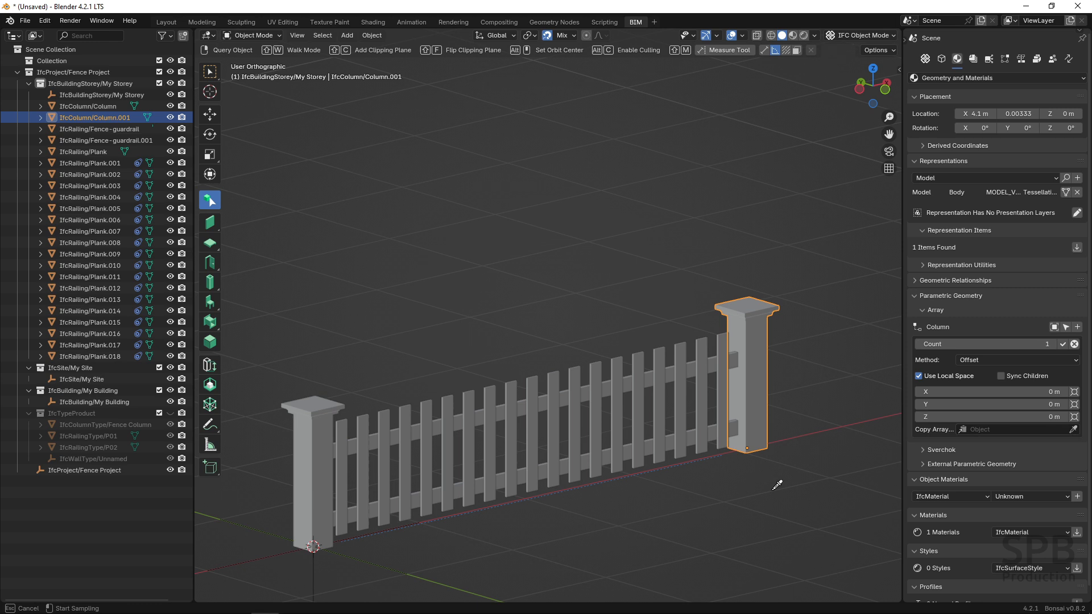
click(346, 464)
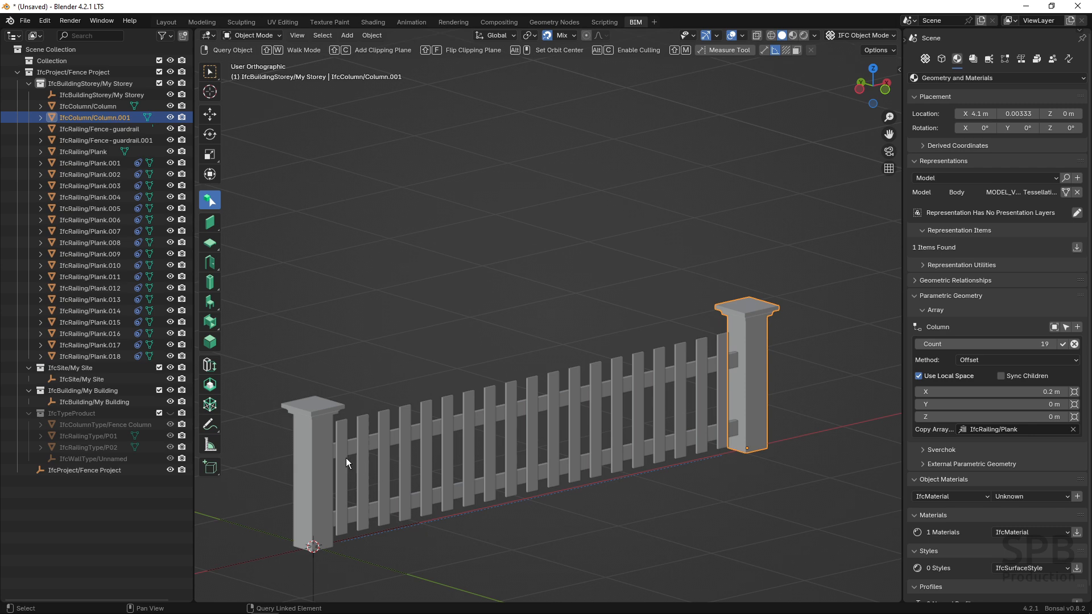
click(1062, 344)
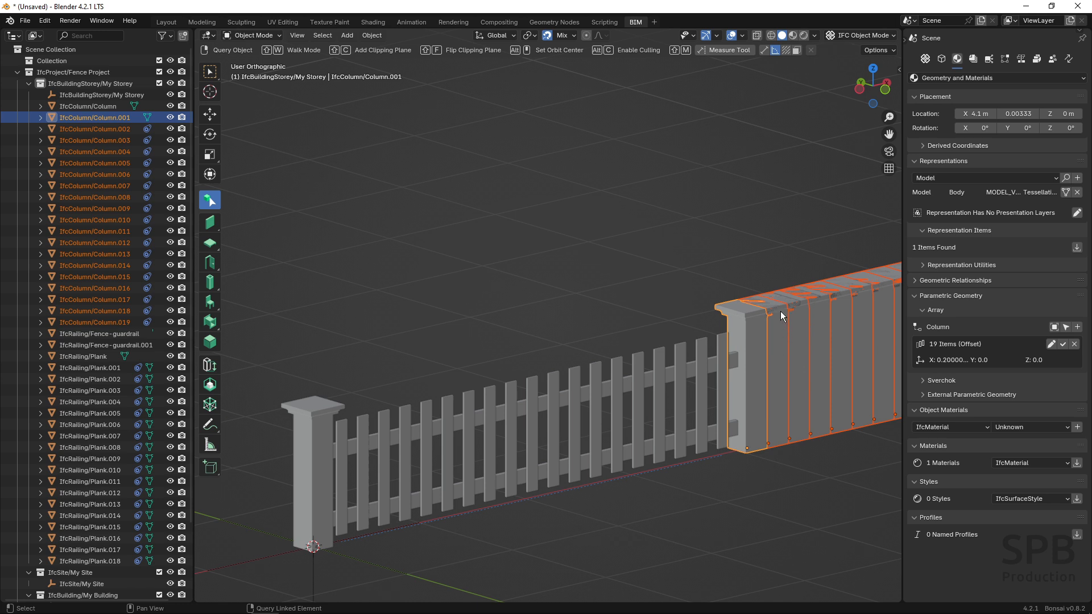
click(1075, 344)
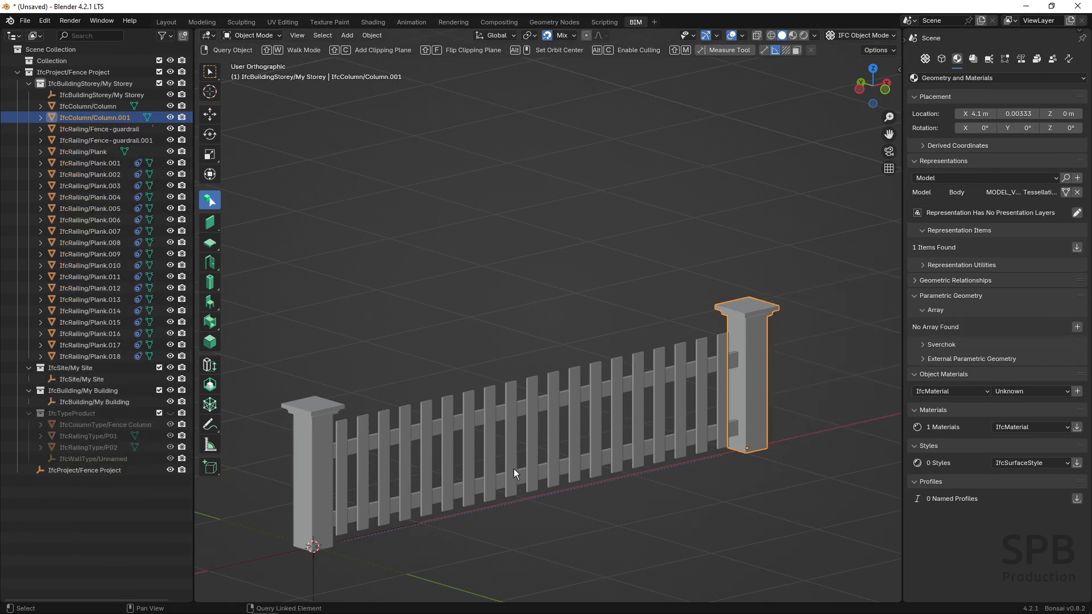
Step: Compare the object information and BBIM_Array properties of the first two planks, and view the data of railing type P01
click(339, 472)
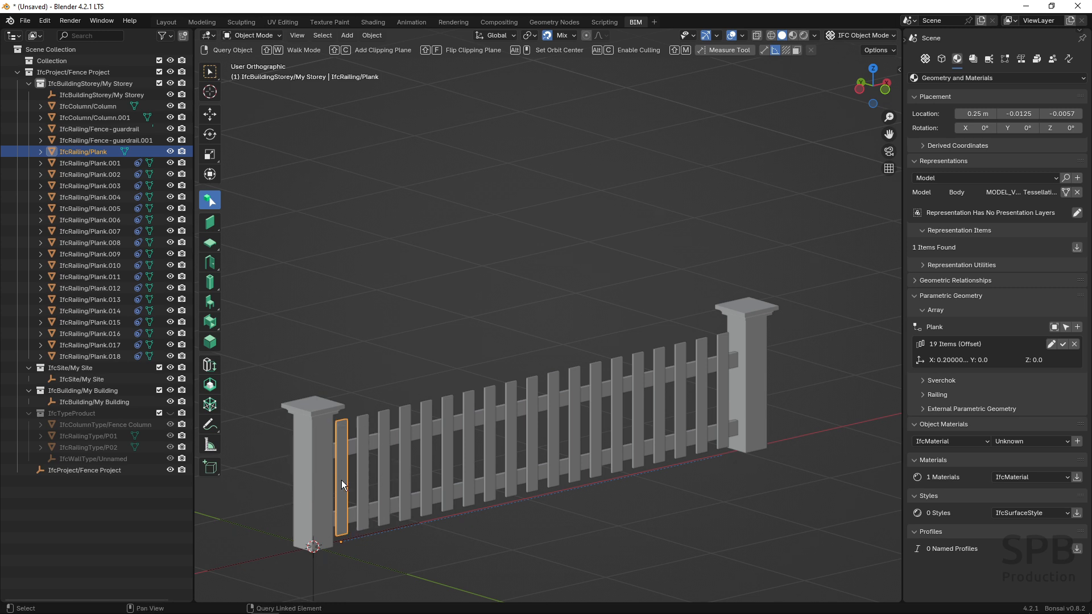
click(942, 59)
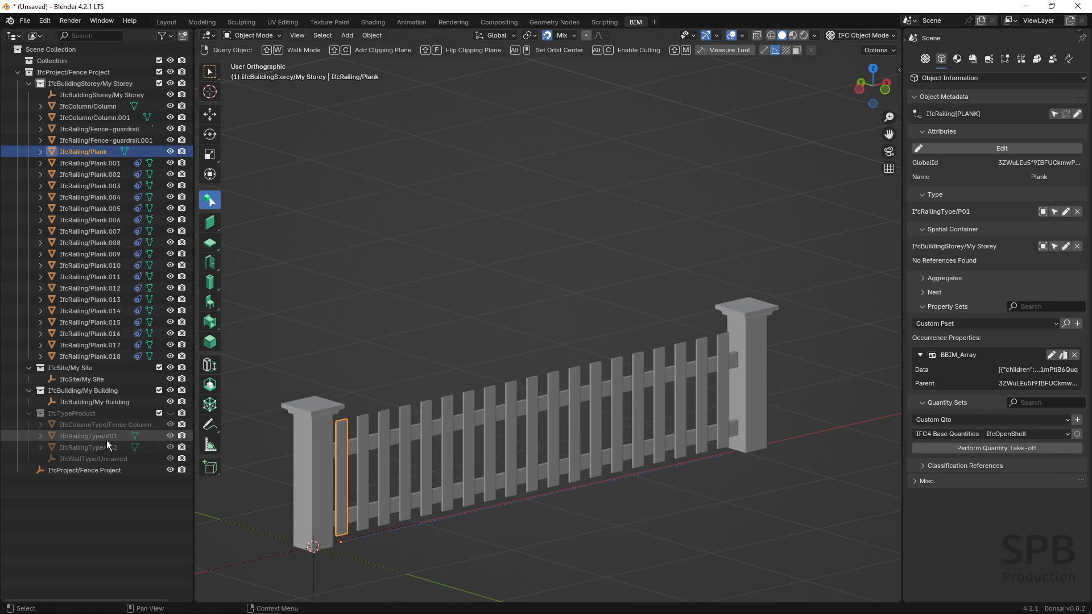
click(365, 459)
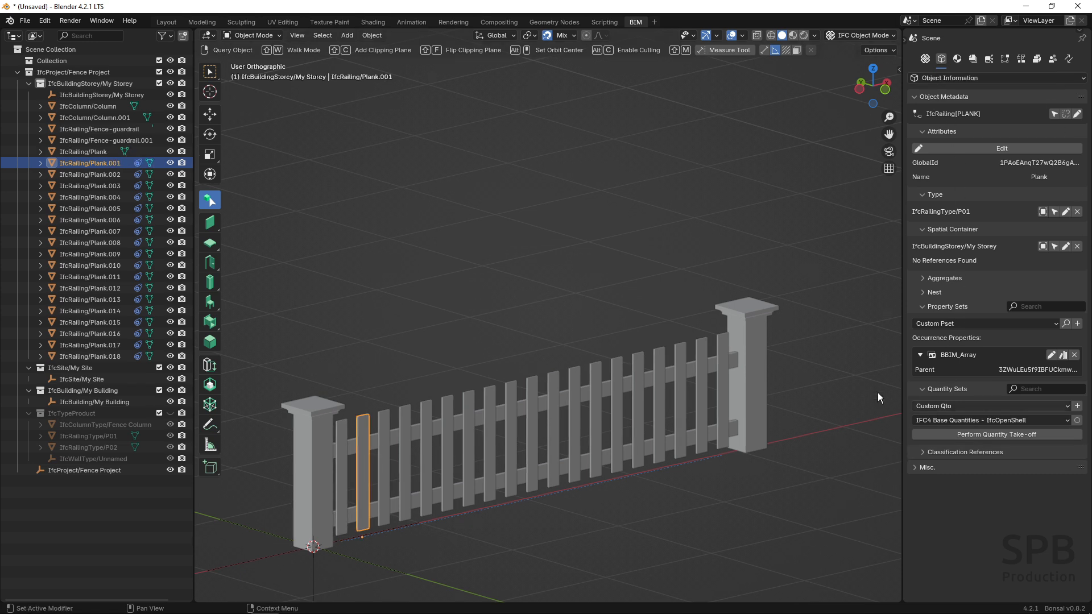
click(359, 452)
click(970, 359)
click(343, 476)
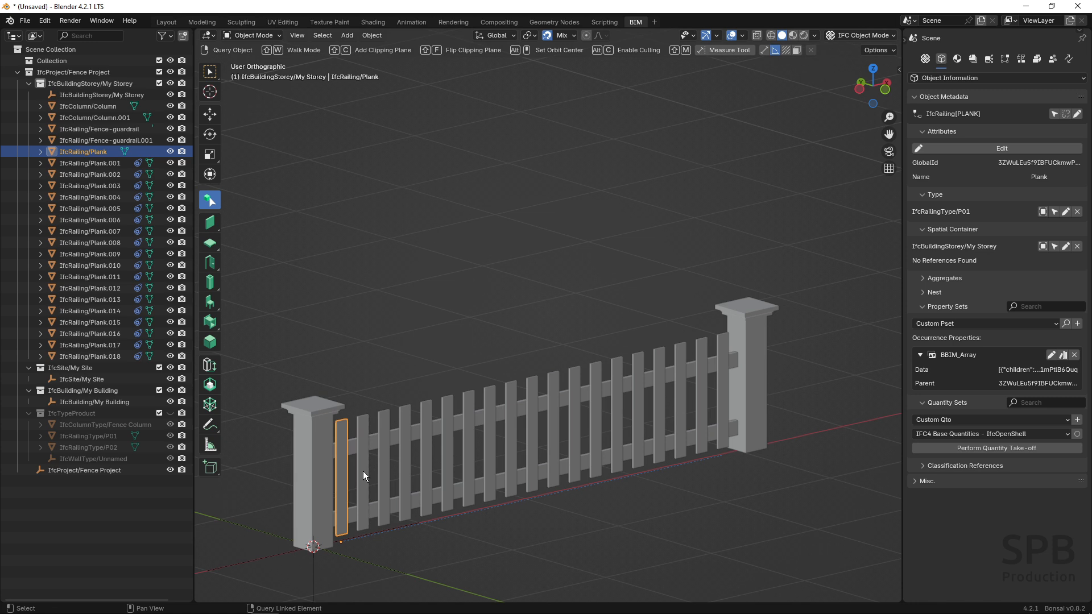
click(363, 471)
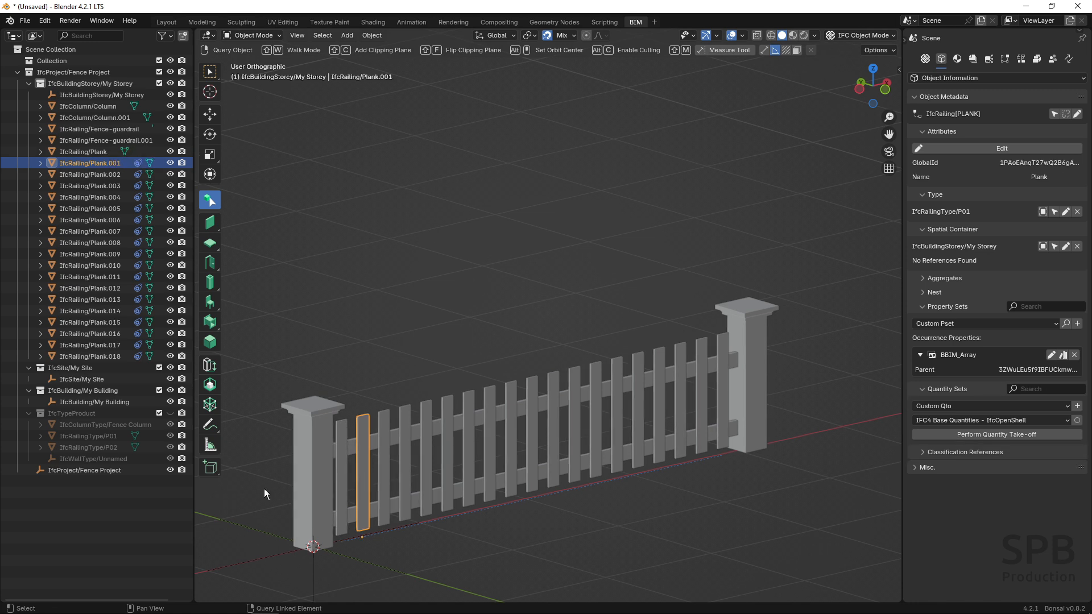
click(88, 436)
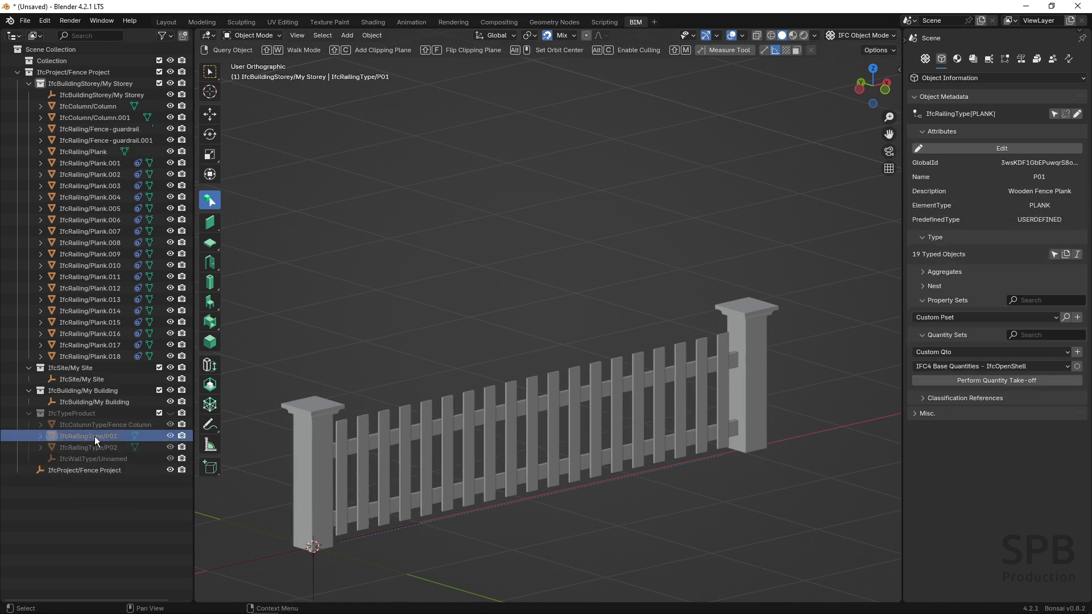
Step: Add the Pset_ManufacturerTypeInformation property set to railing type P01 with SPB Production as the manufacturer
click(1057, 319)
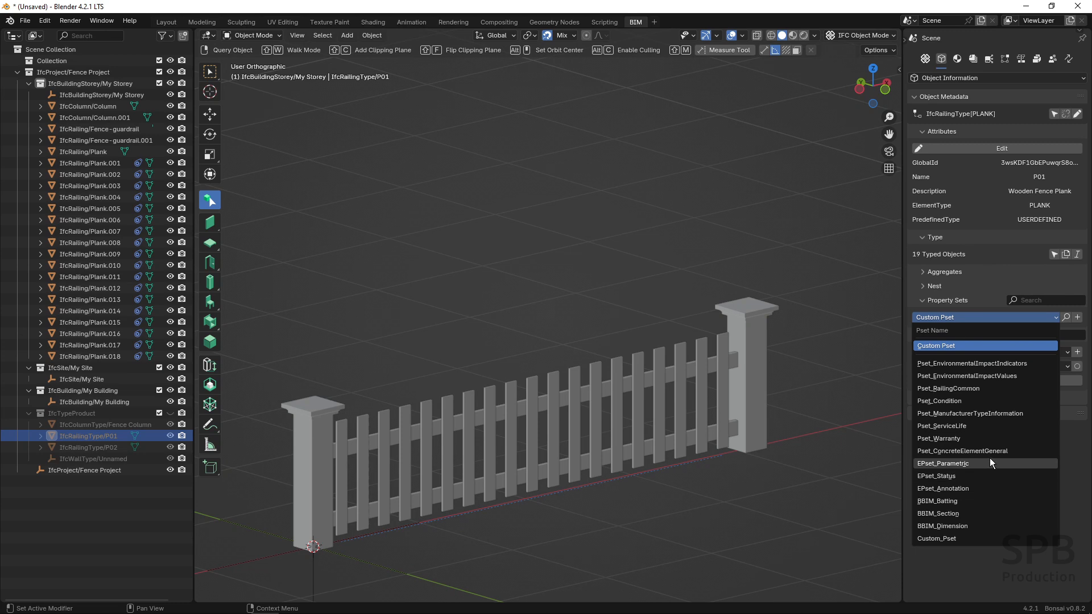
click(981, 414)
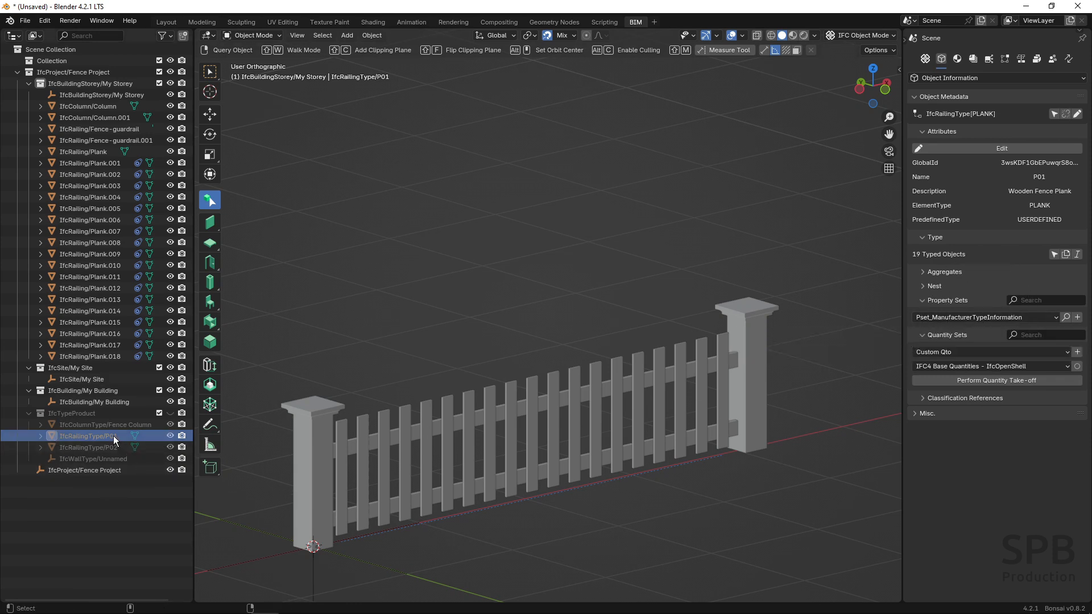
click(1077, 317)
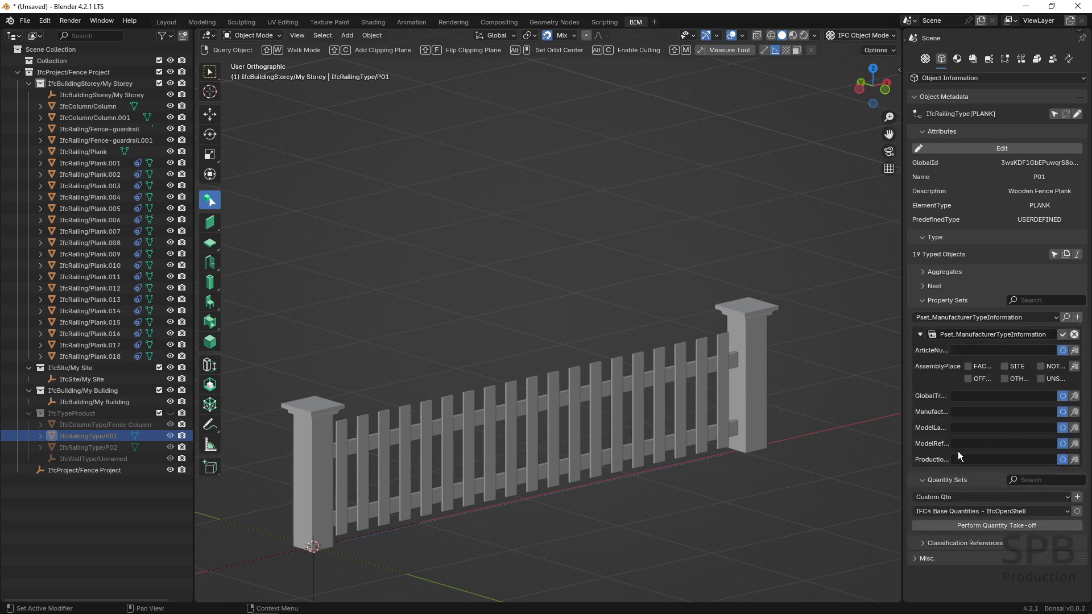
drag(909, 424, 847, 431)
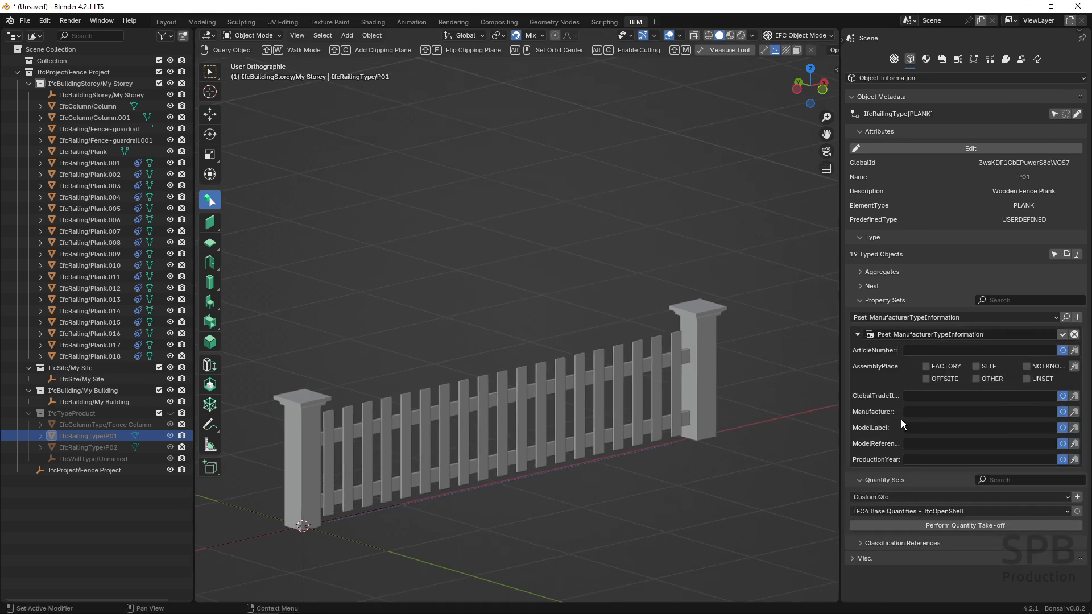
click(916, 413)
text(SPB Production)
key(Return)
click(1062, 334)
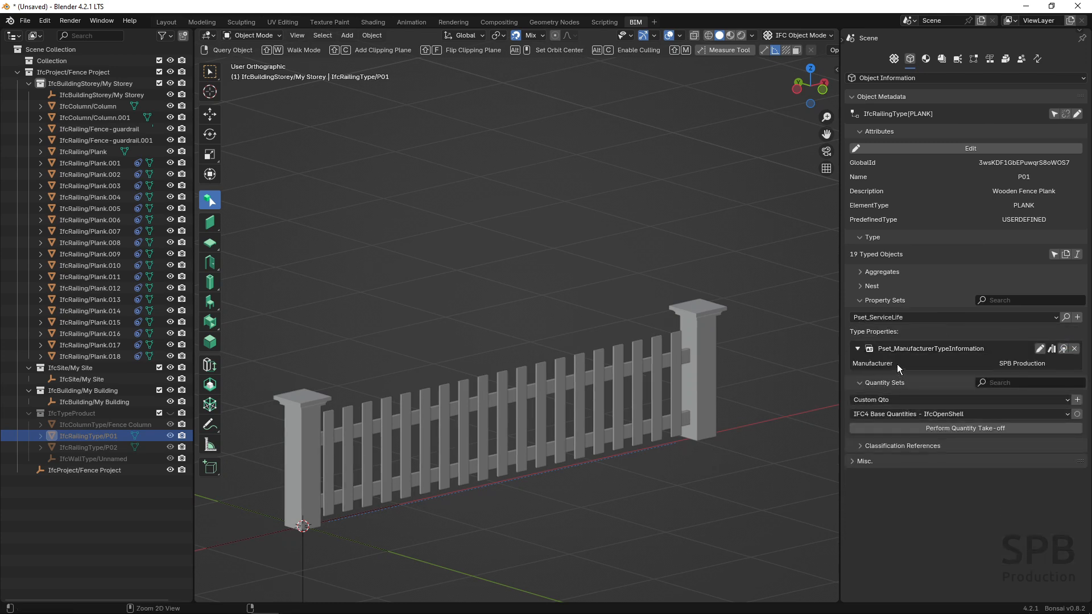
Step: Inspect the inherited type properties of the original plank and several of its array copies
click(332, 459)
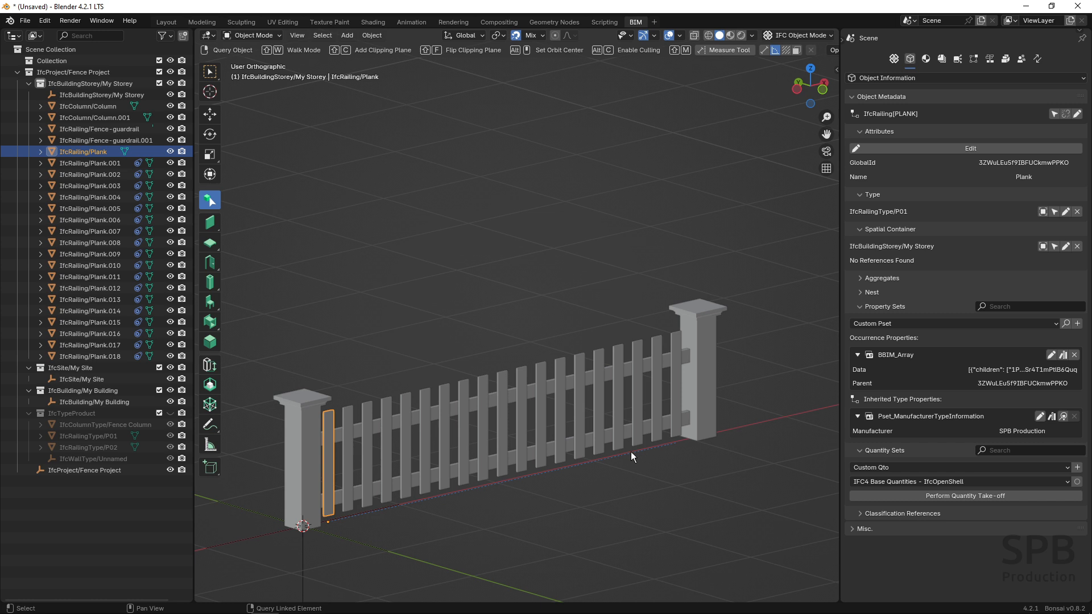
click(565, 418)
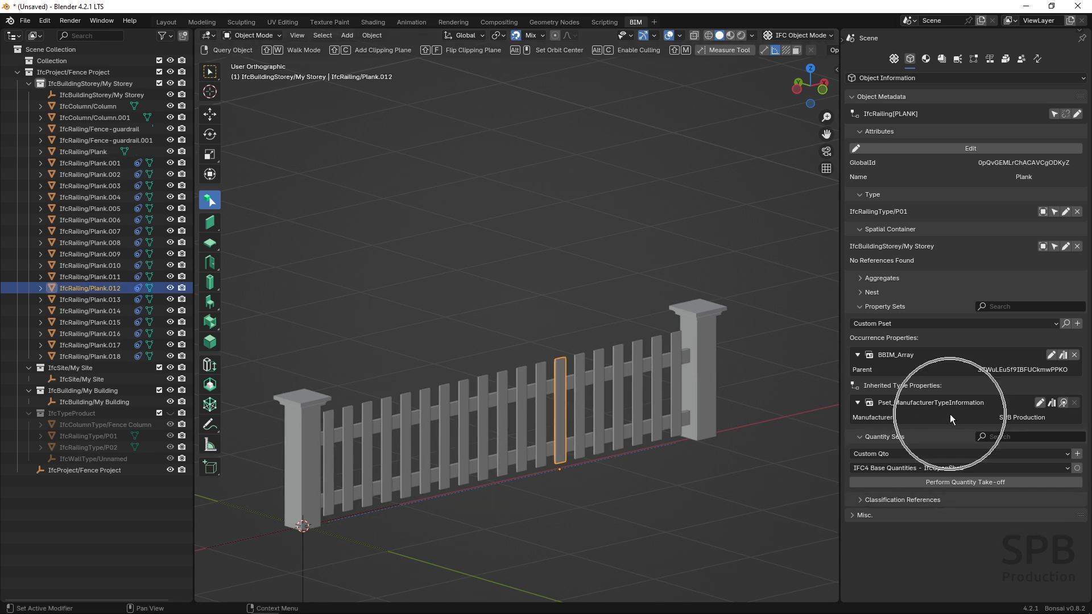
click(577, 410)
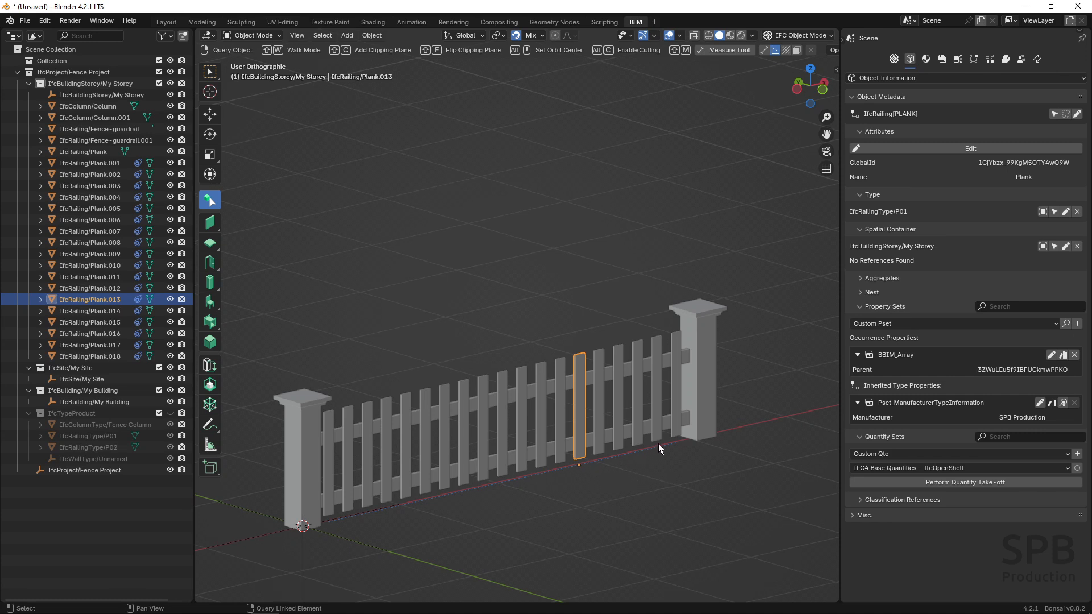
click(504, 445)
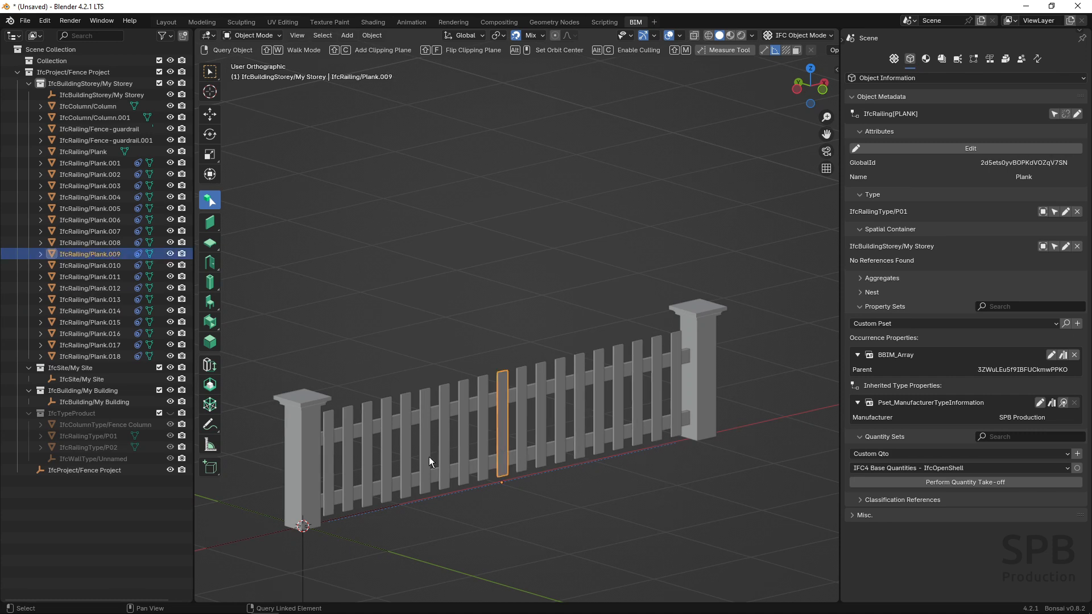
Step: Add Pset_RailingCommon with IsExternal enabled to the second plank, and check the property sets of the third and original planks
click(349, 462)
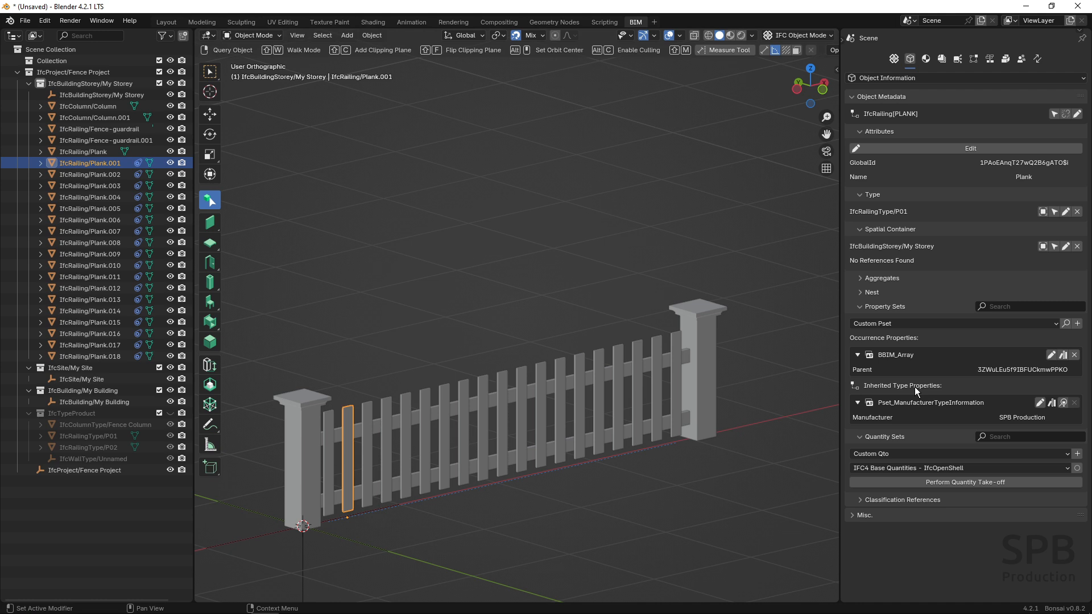
click(933, 325)
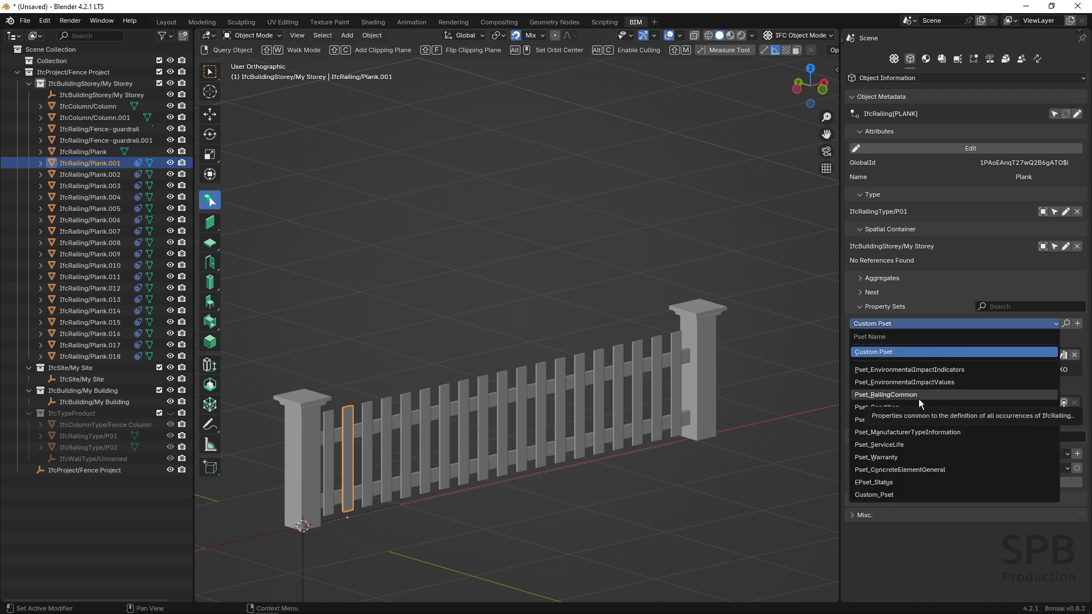
click(896, 395)
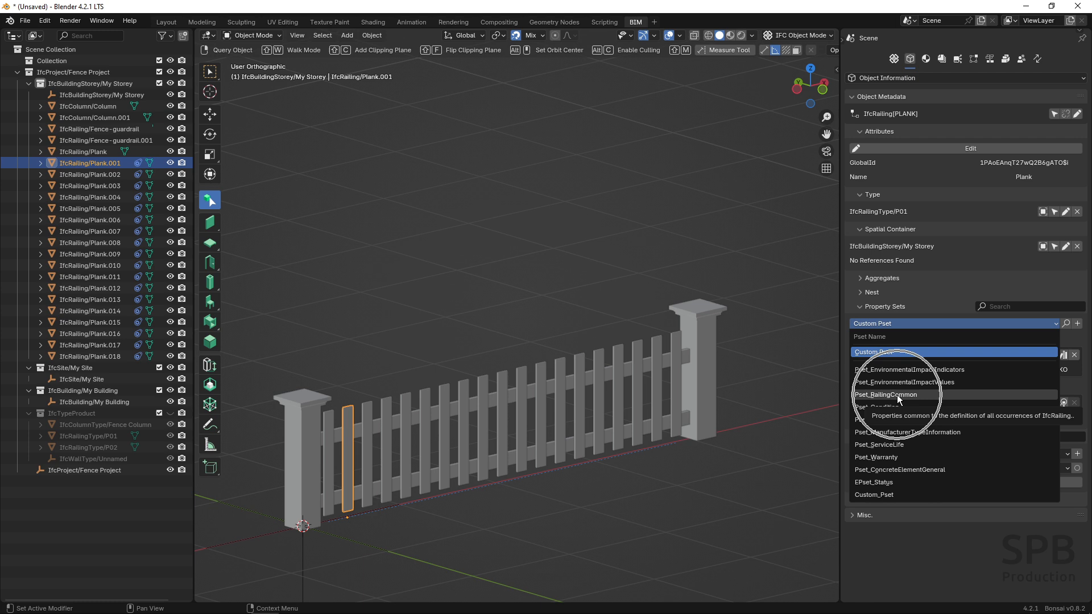
click(1077, 323)
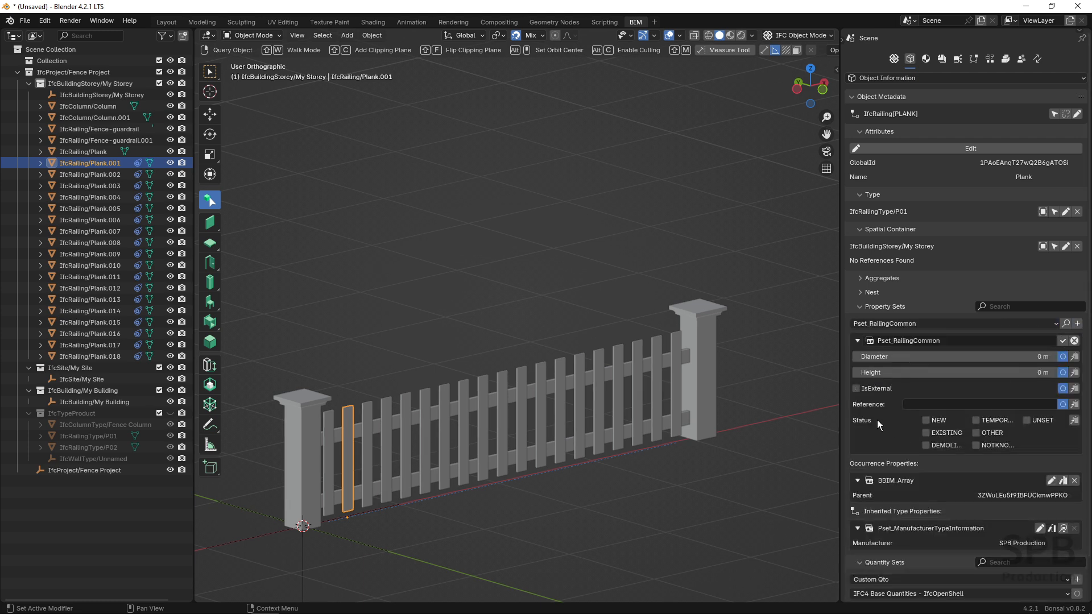
click(857, 390)
click(1062, 340)
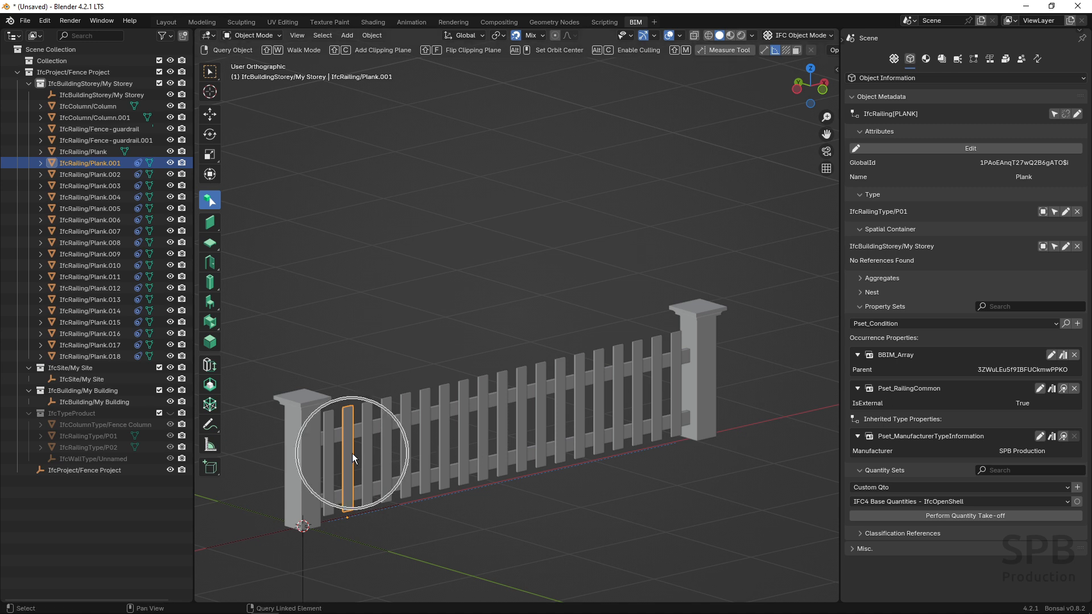
click(366, 452)
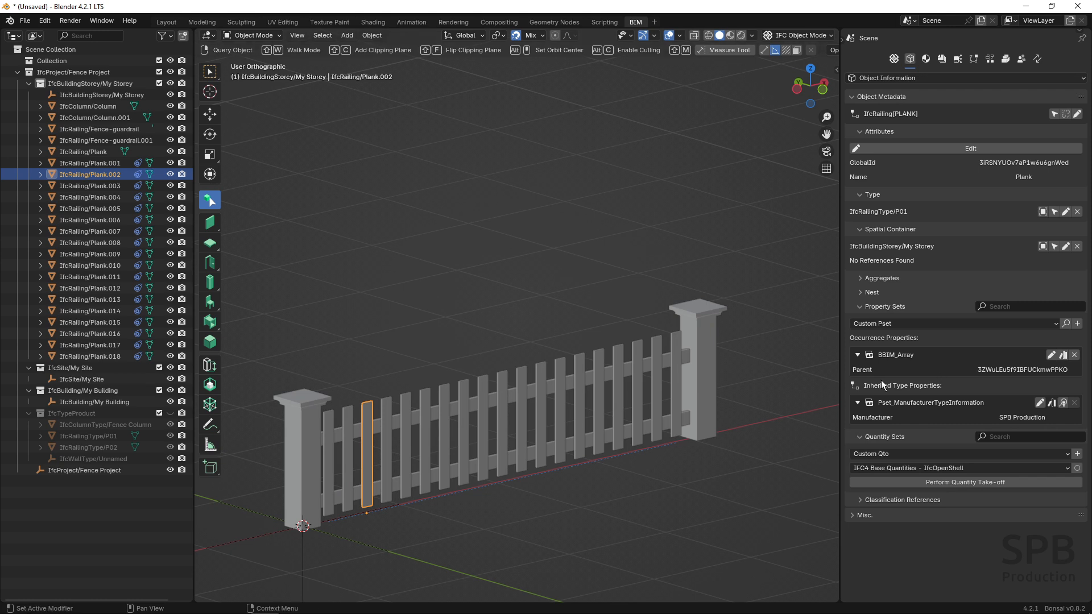
click(325, 459)
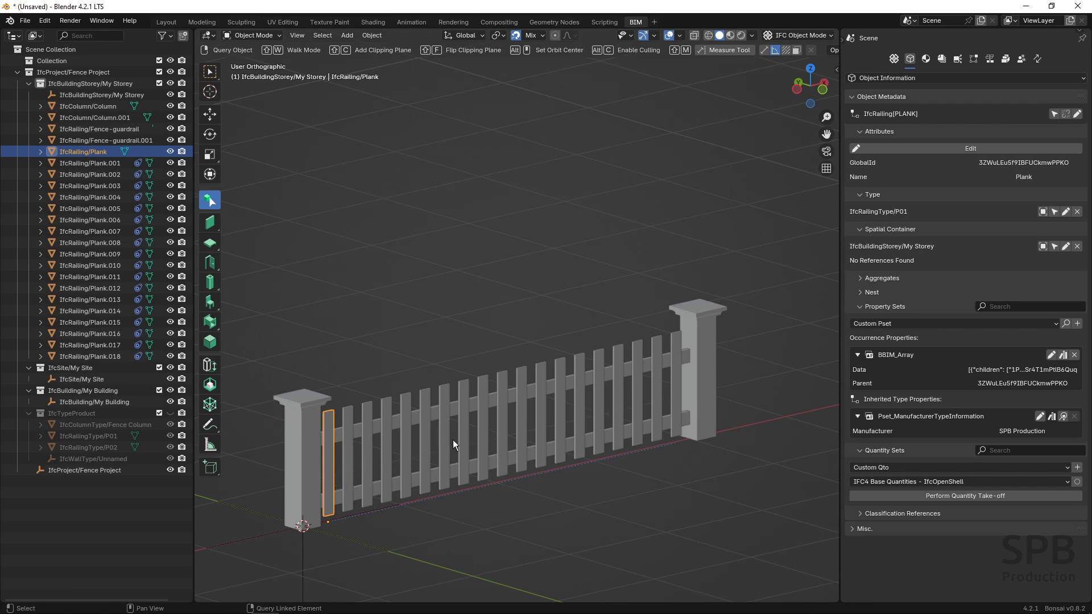
Step: Assign railing type P02 to the array copy Plank.008 near the middle of the fence, and deselect it
click(481, 444)
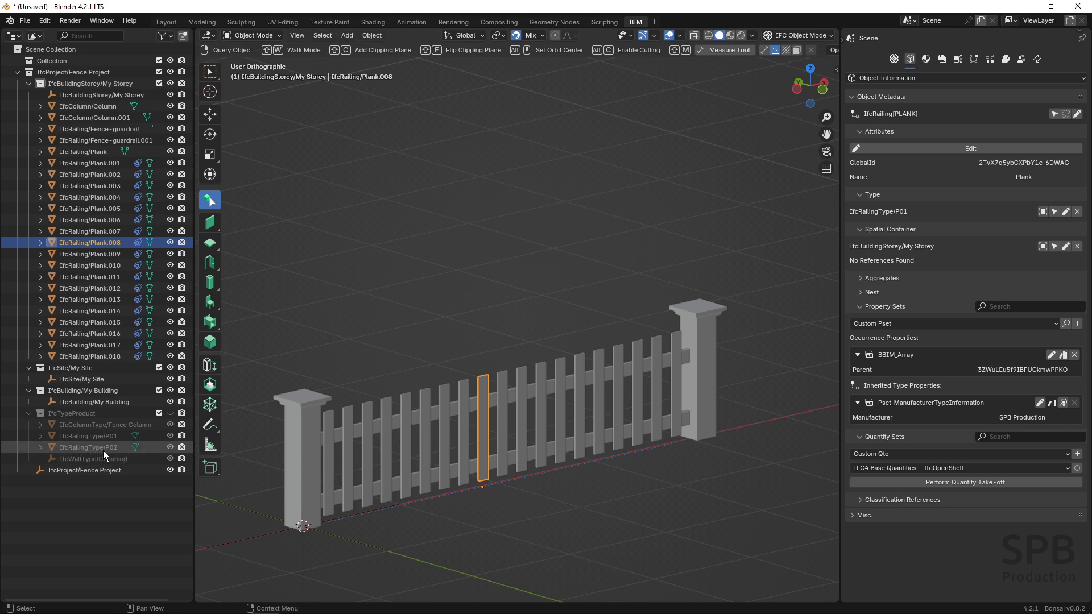
key(ctrl)
key(ctrl)
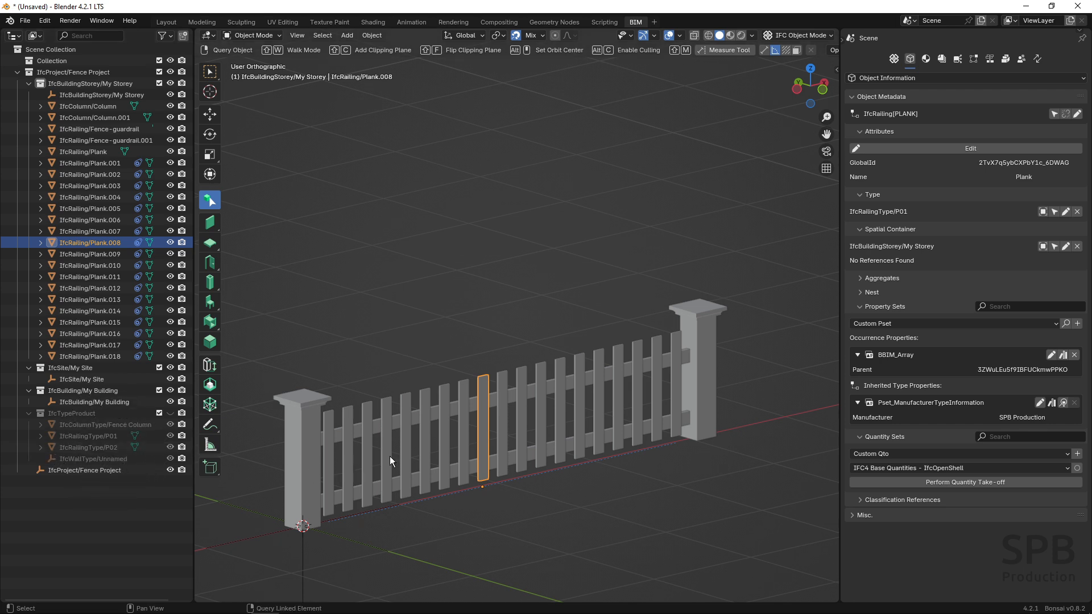
key(ctrl)
key(ctrl)
key(ctrl)
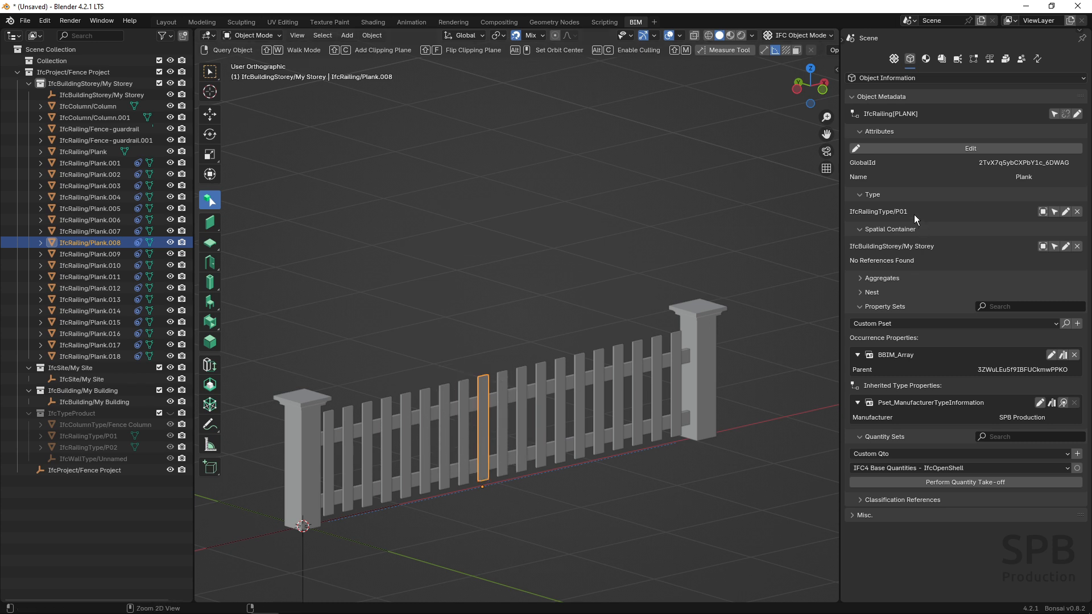
click(1065, 212)
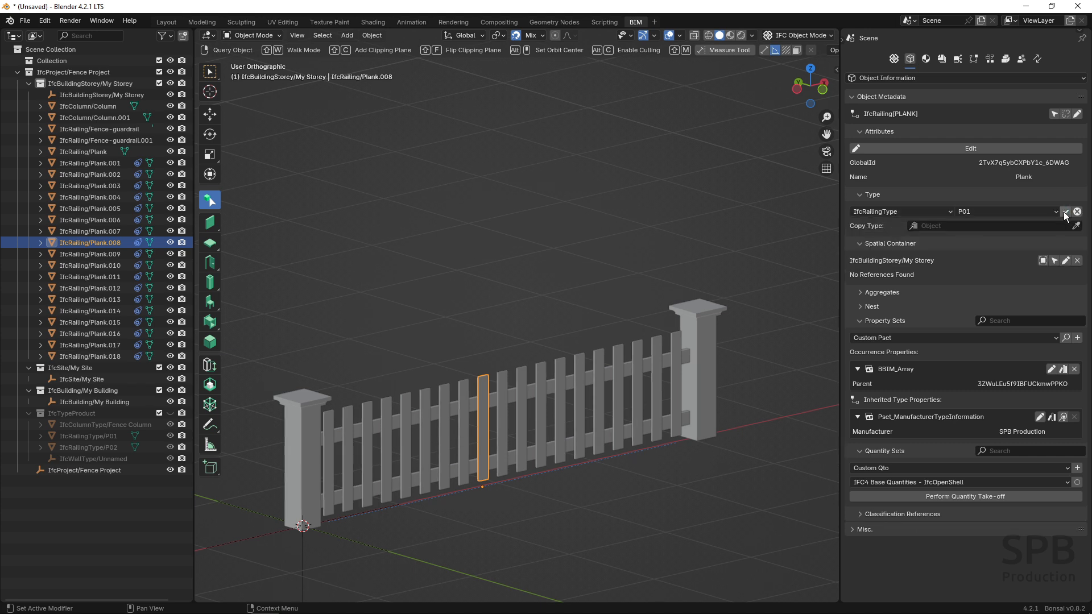
click(1003, 212)
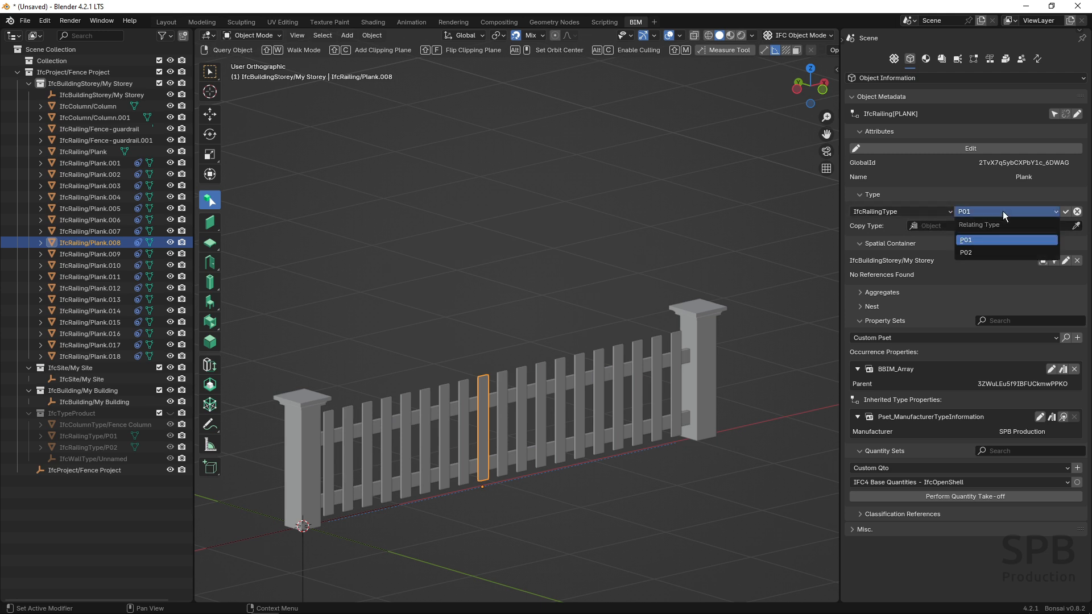
click(988, 251)
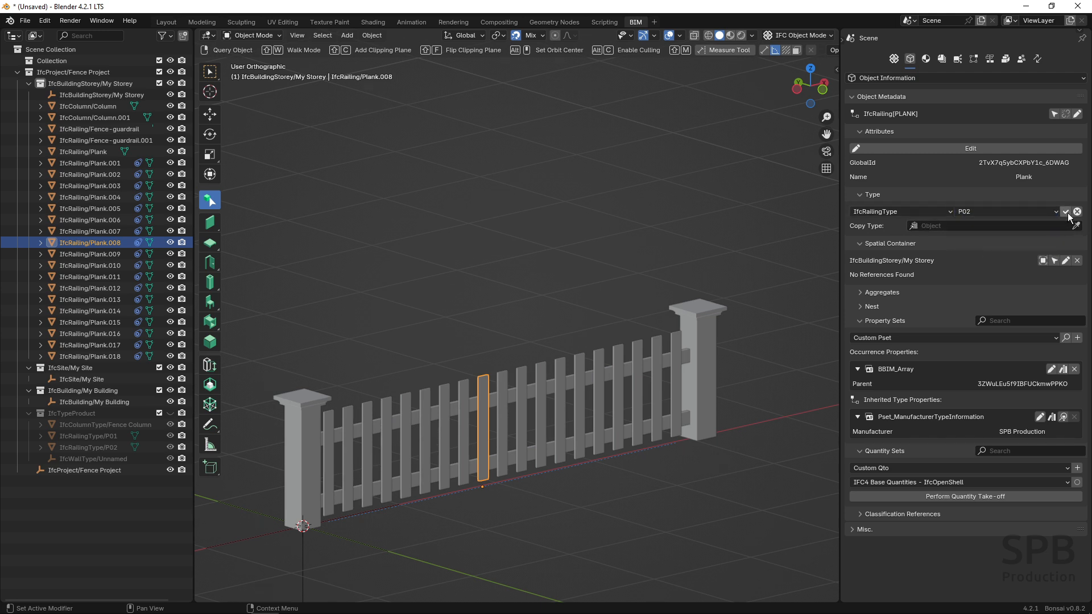
click(1066, 212)
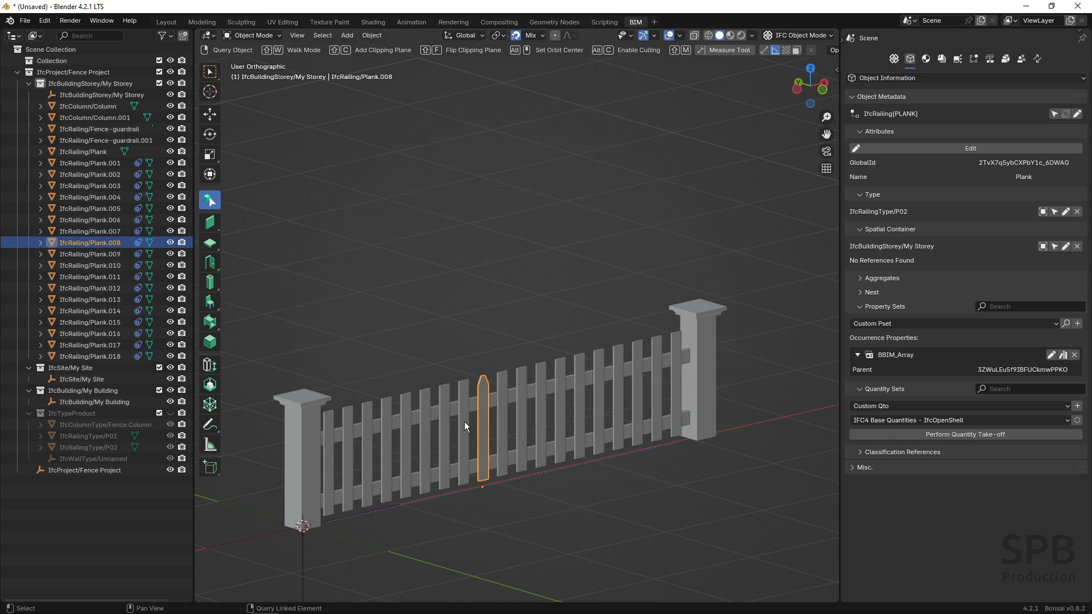
click(463, 525)
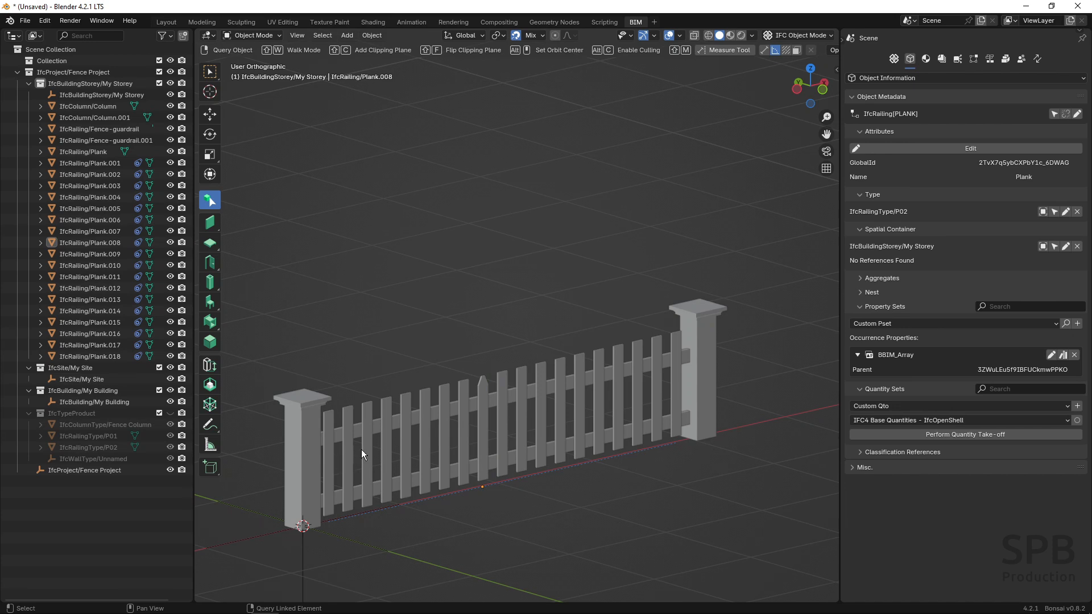
Step: Regenerate the original plank's array by reapplying its existing settings, and check the second plank's property sets
click(330, 467)
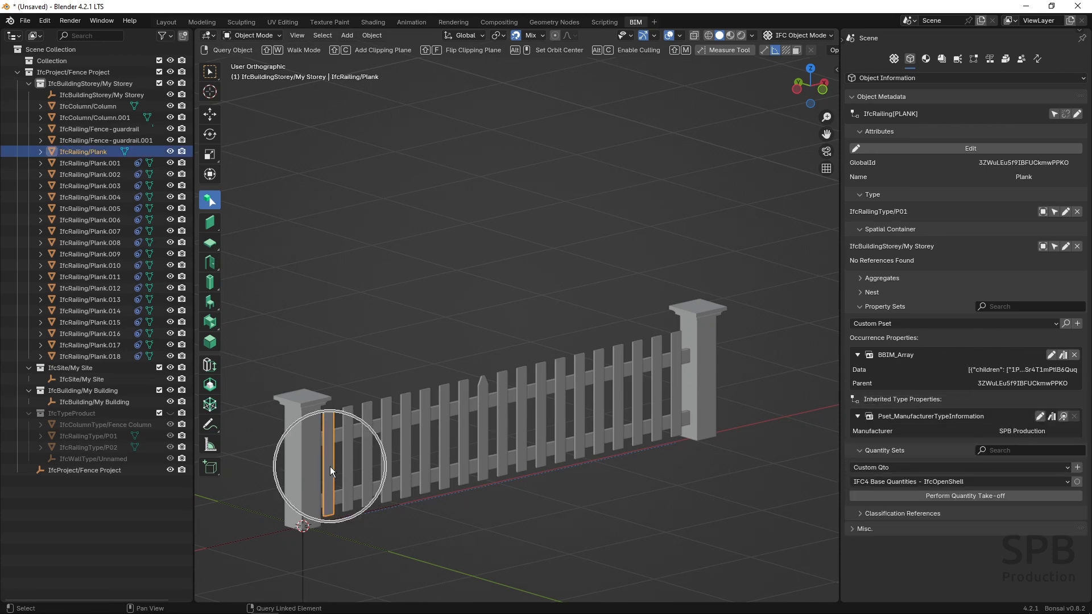
key(ctrl)
key(ctrl)
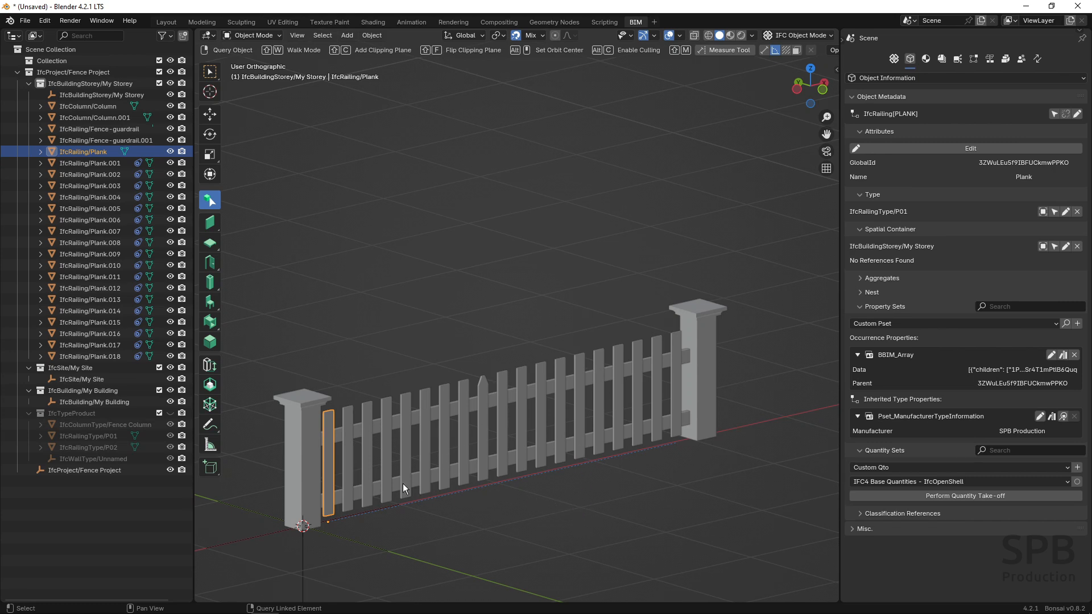
key(ctrl)
click(926, 59)
key(ctrl)
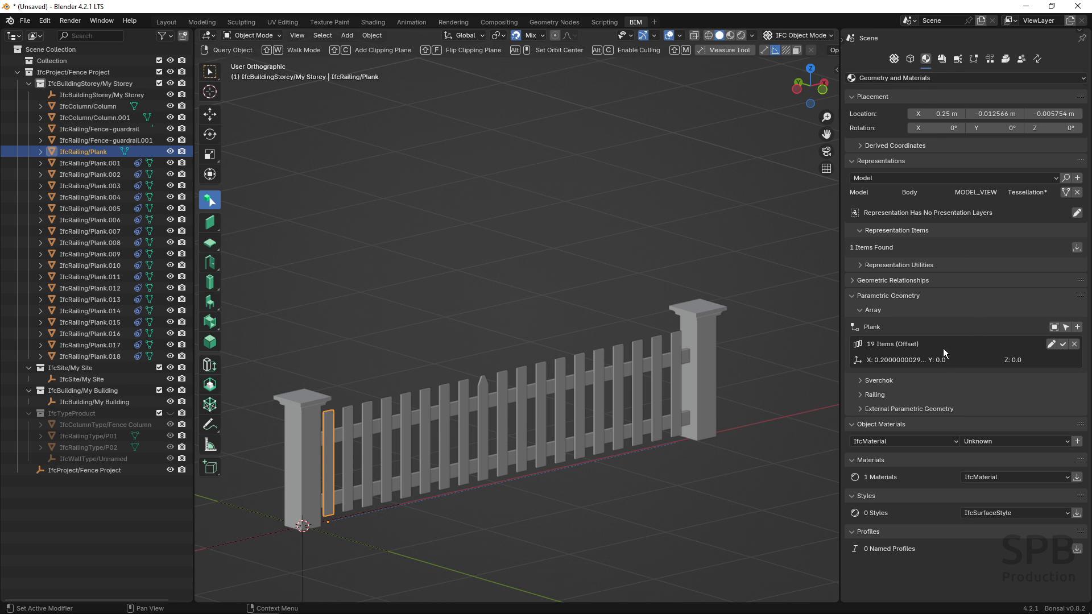
click(1051, 343)
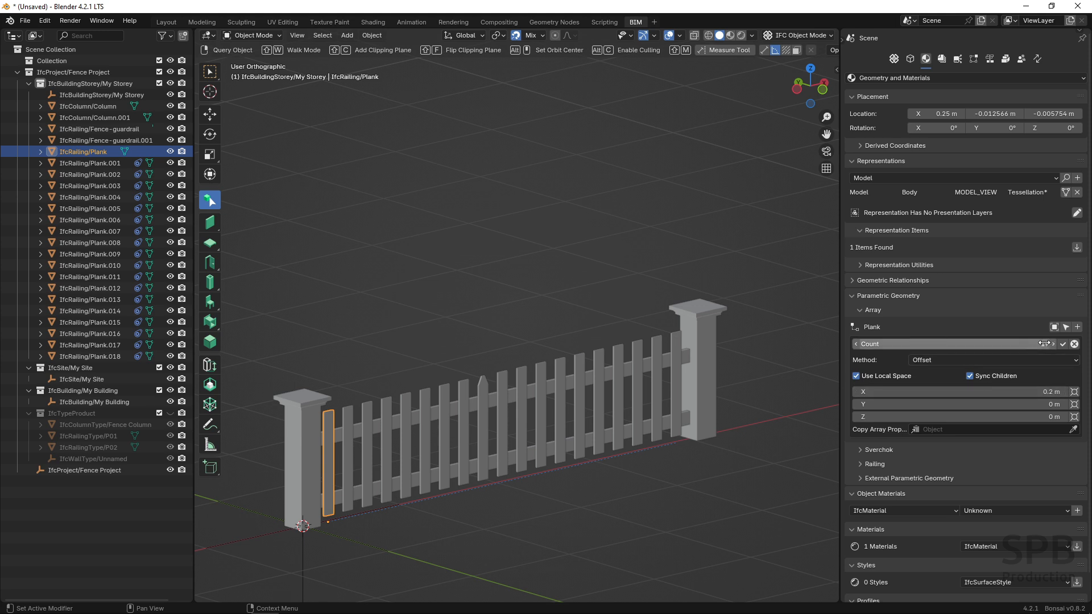
click(1063, 344)
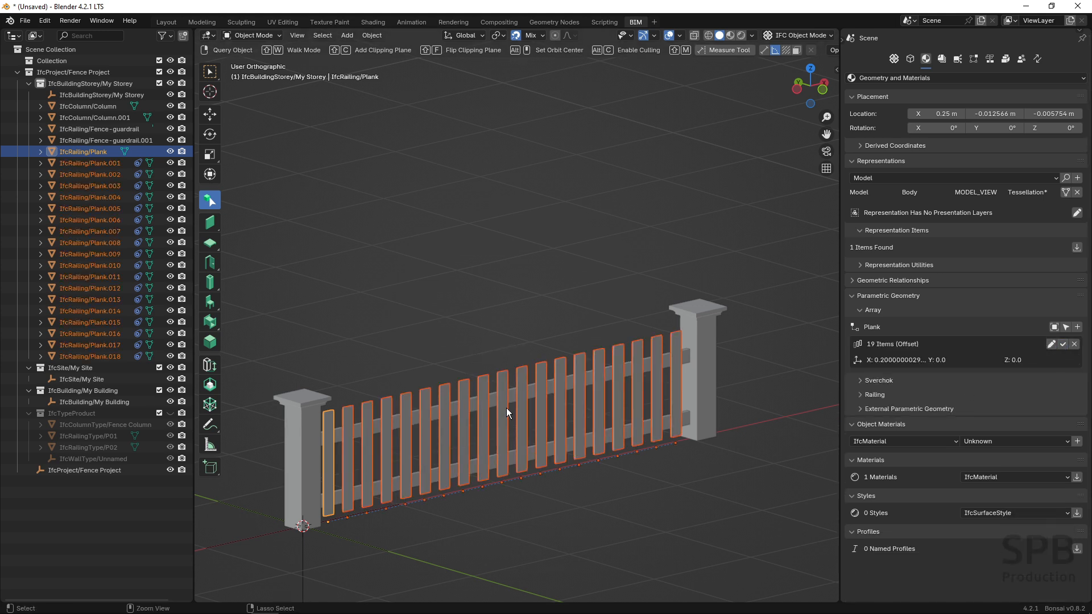
click(349, 453)
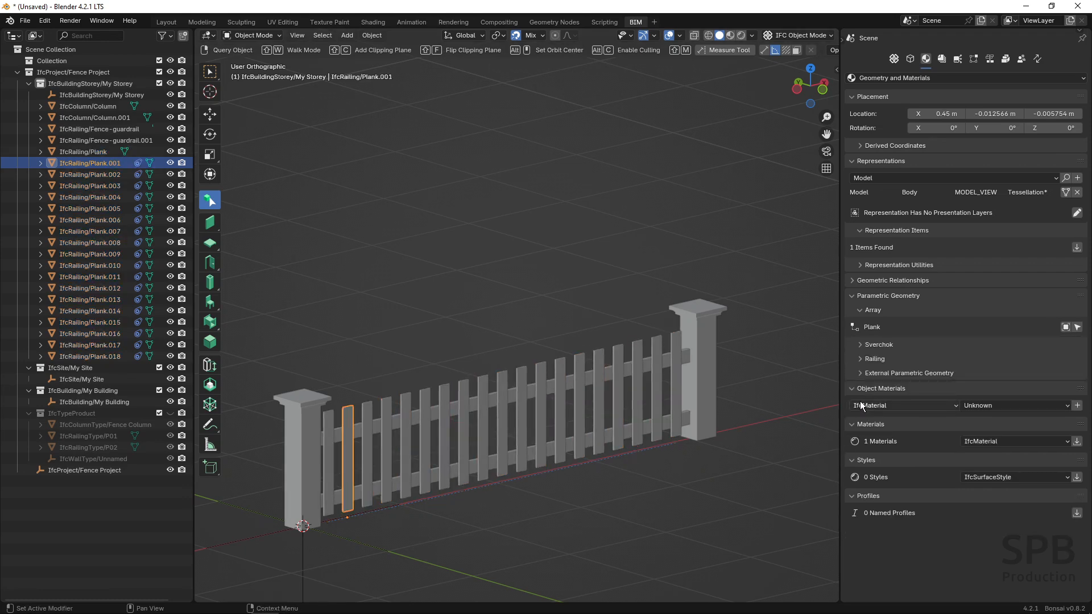
click(910, 60)
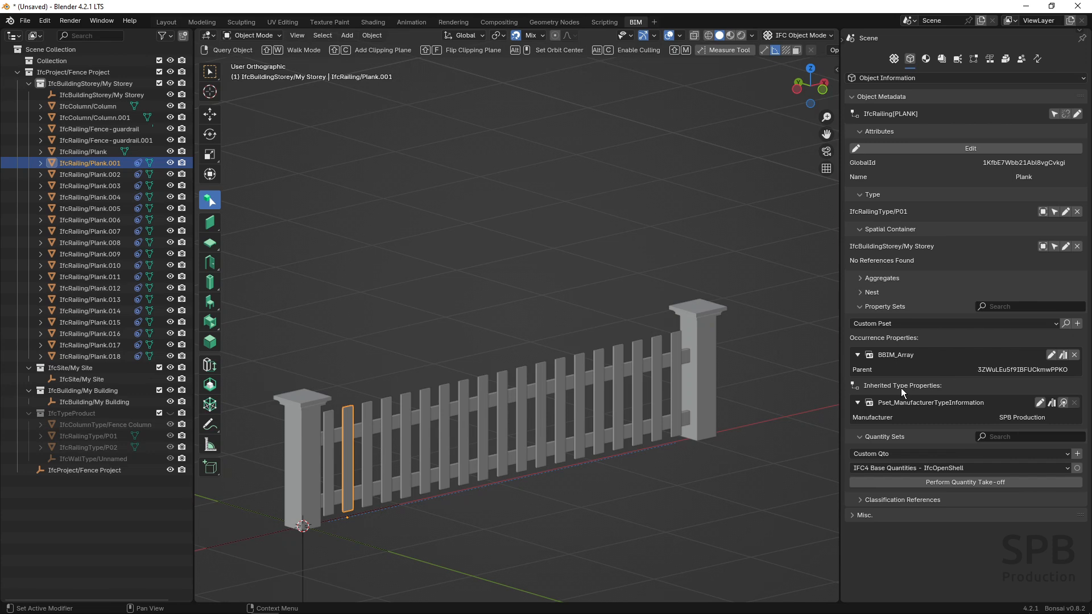
Step: Assign railing type P02 to the array copy Plank.010 near the middle of the fence, and deselect it
click(520, 426)
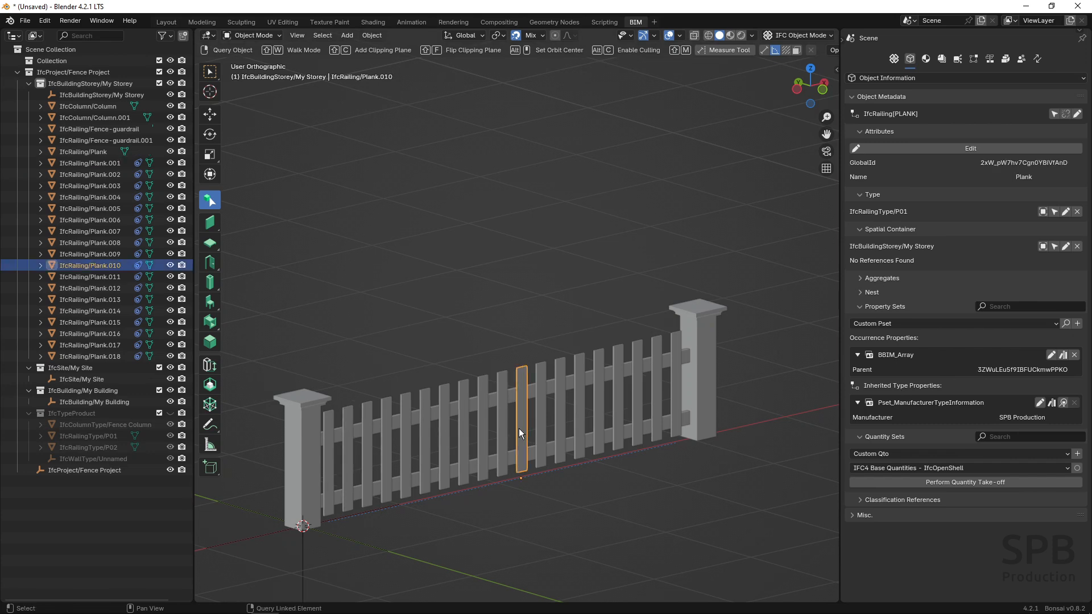
click(1065, 213)
click(1021, 211)
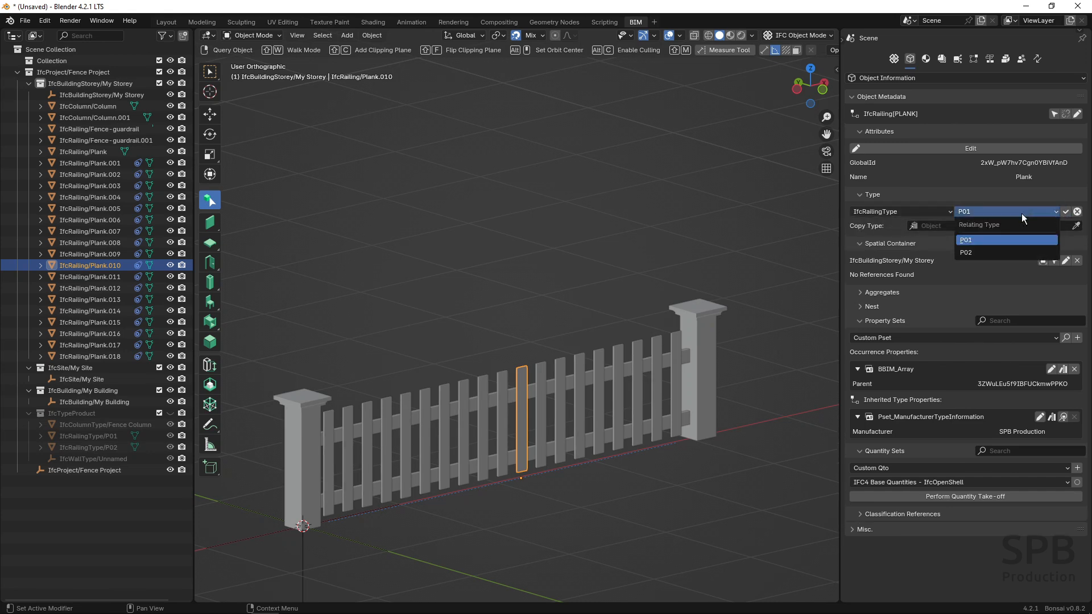
click(1003, 253)
click(1066, 211)
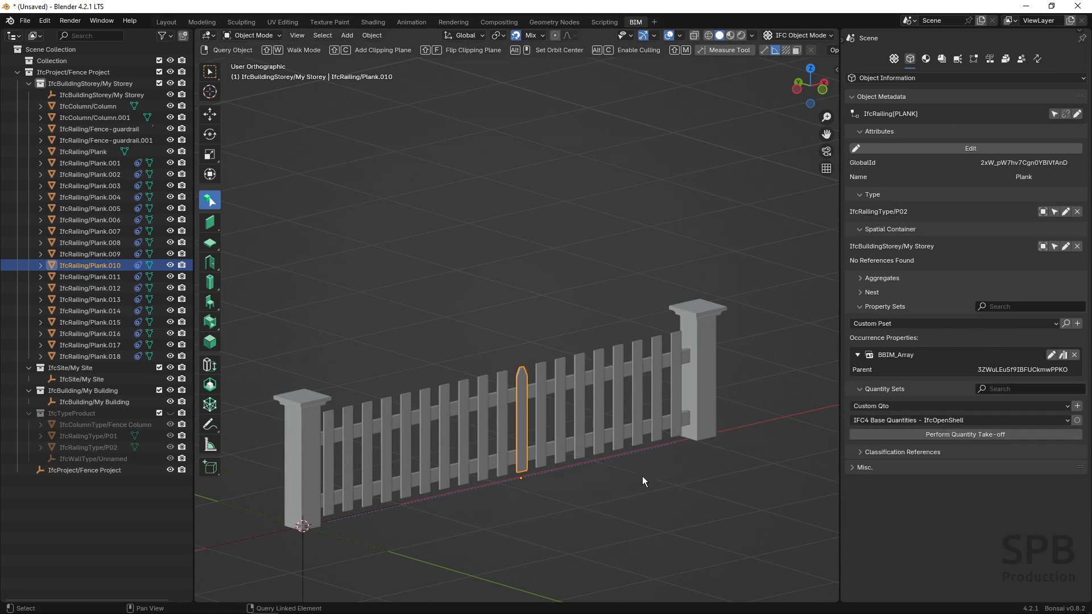
click(514, 381)
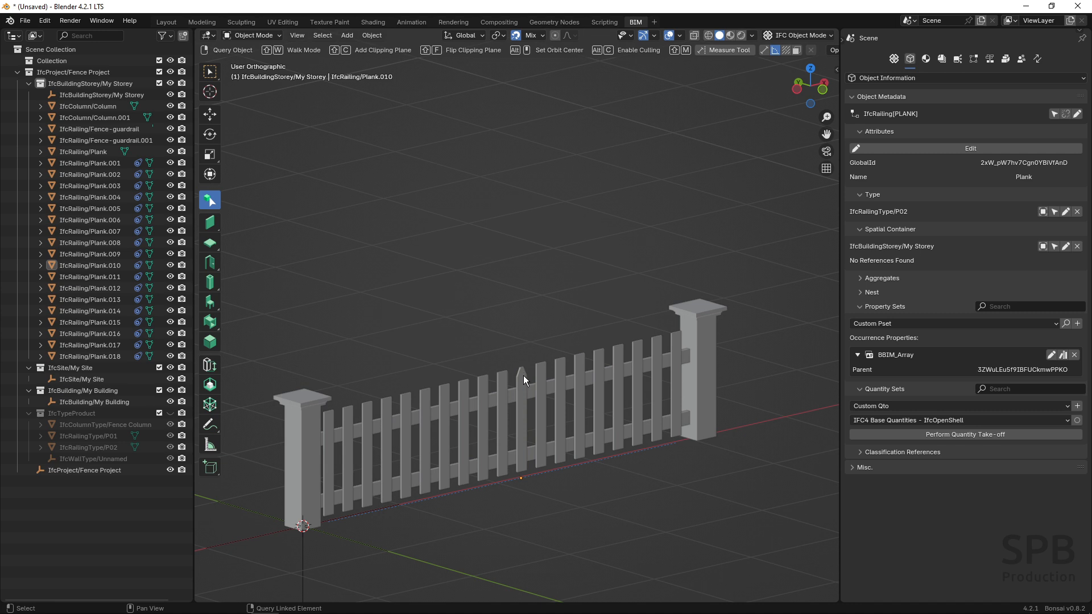
Step: Regenerate the array of the original plank at the fence's start by reapplying its existing settings
click(327, 450)
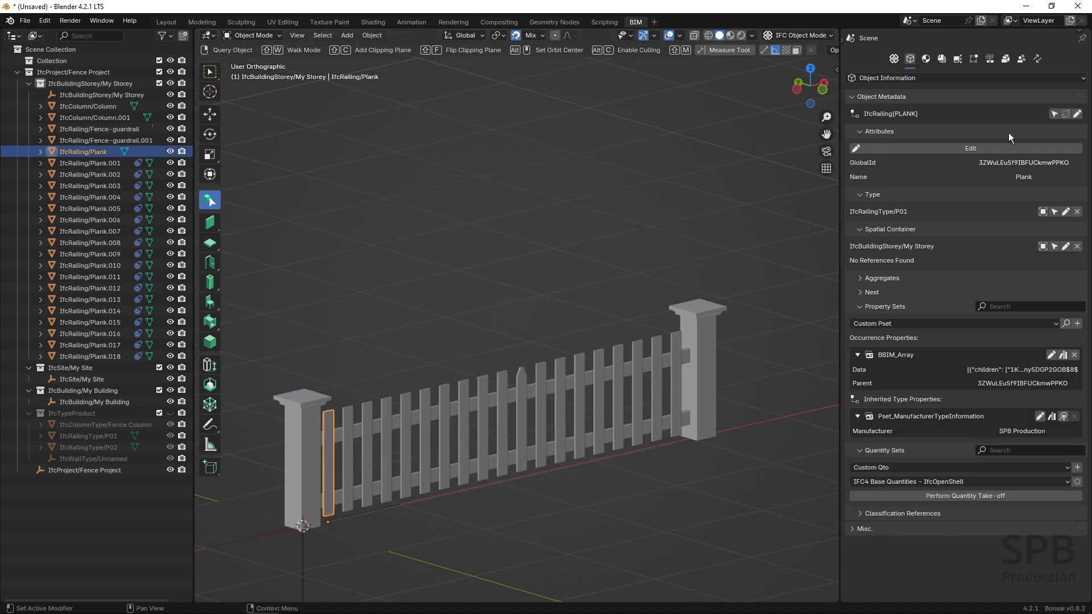
click(926, 59)
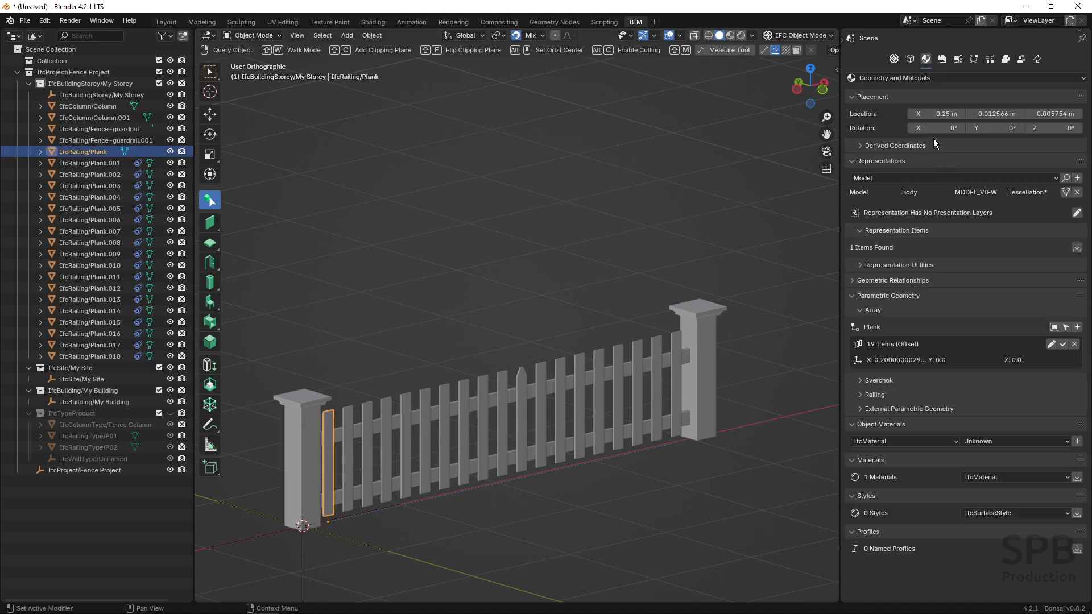
click(1051, 344)
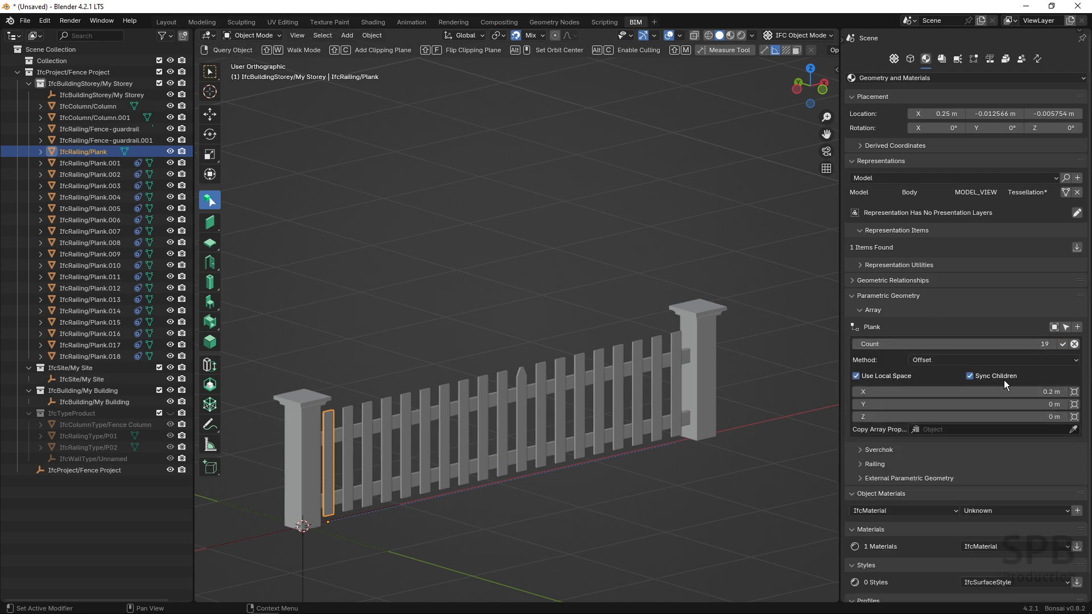
click(1062, 344)
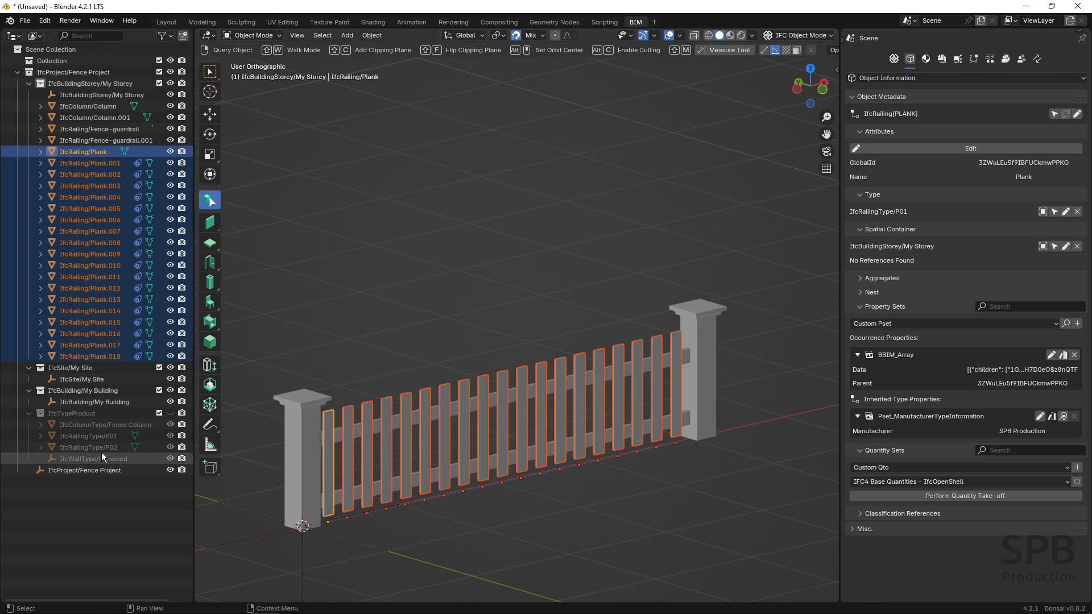
Step: Assign railing type P02 to the original plank at the start of the fence
click(327, 428)
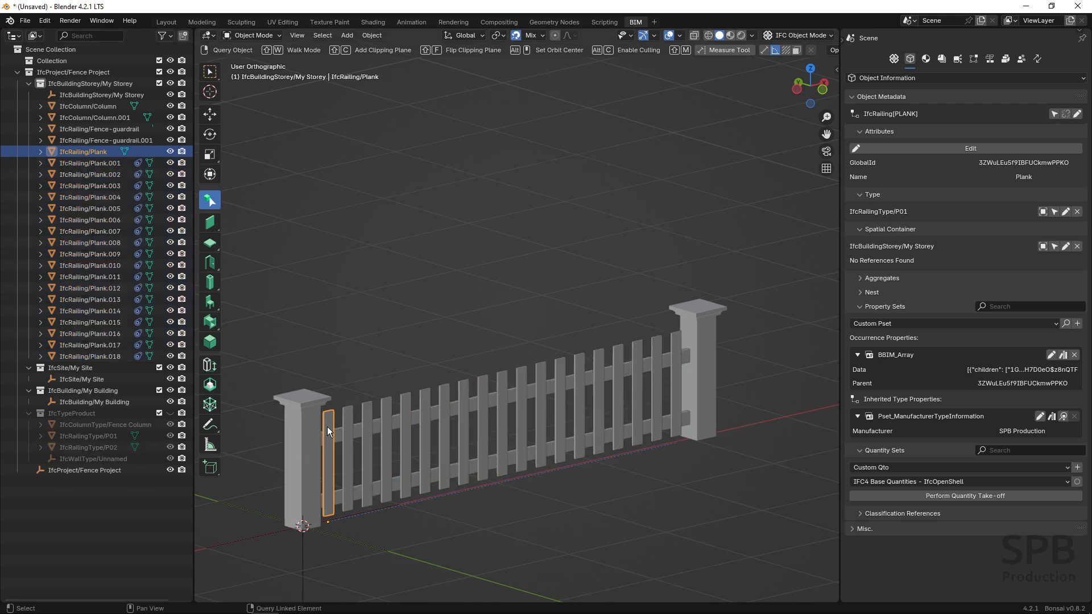
key(ctrl)
click(1066, 212)
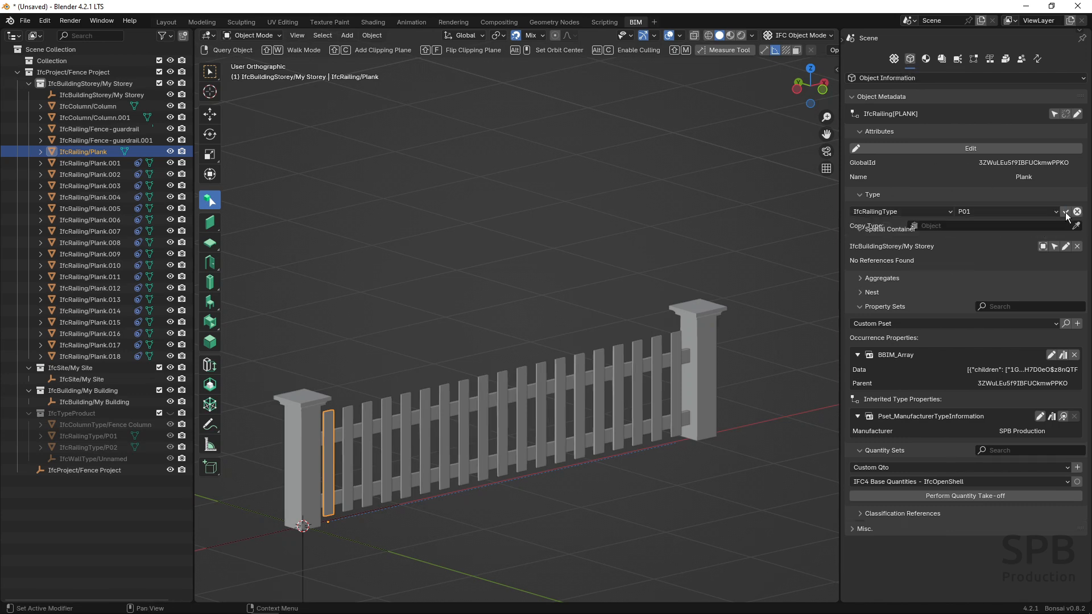
click(1035, 213)
click(988, 253)
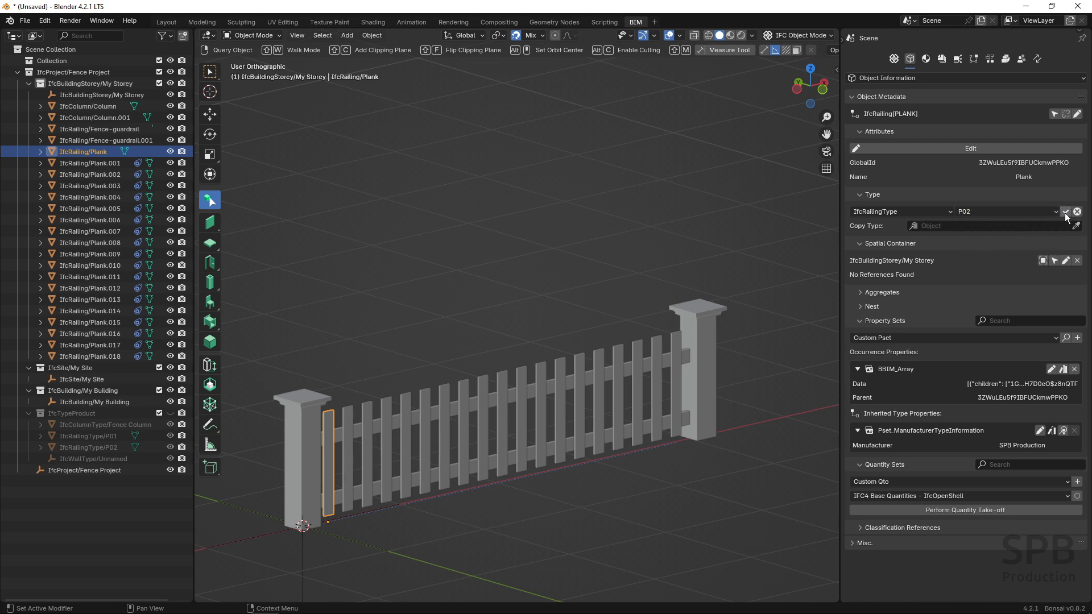
click(1066, 212)
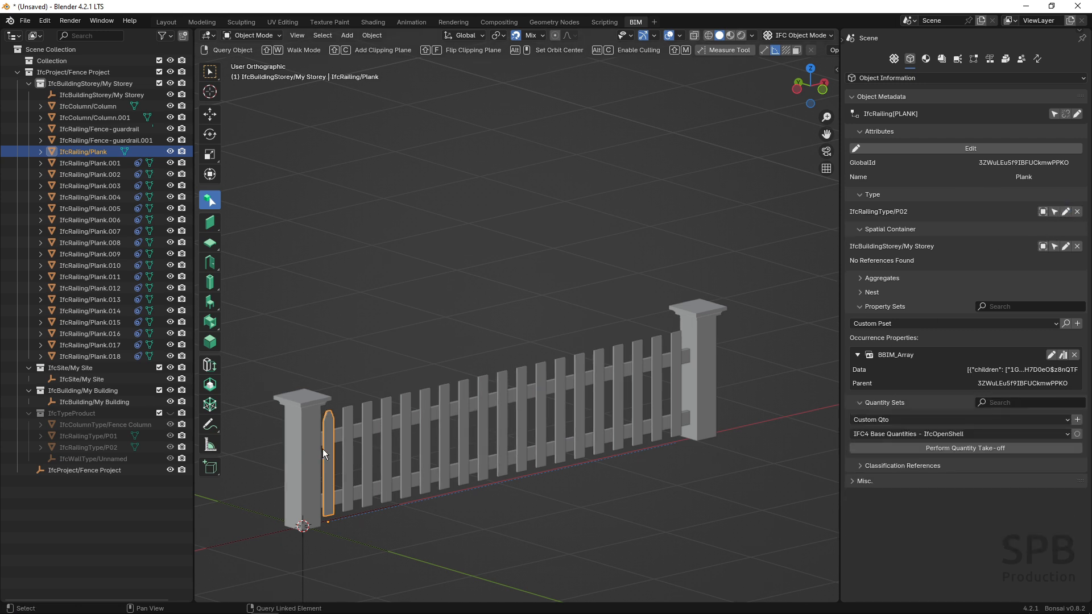
Step: Reapply the original plank's array with its existing settings so the copies follow its type, and deselect everything
click(926, 60)
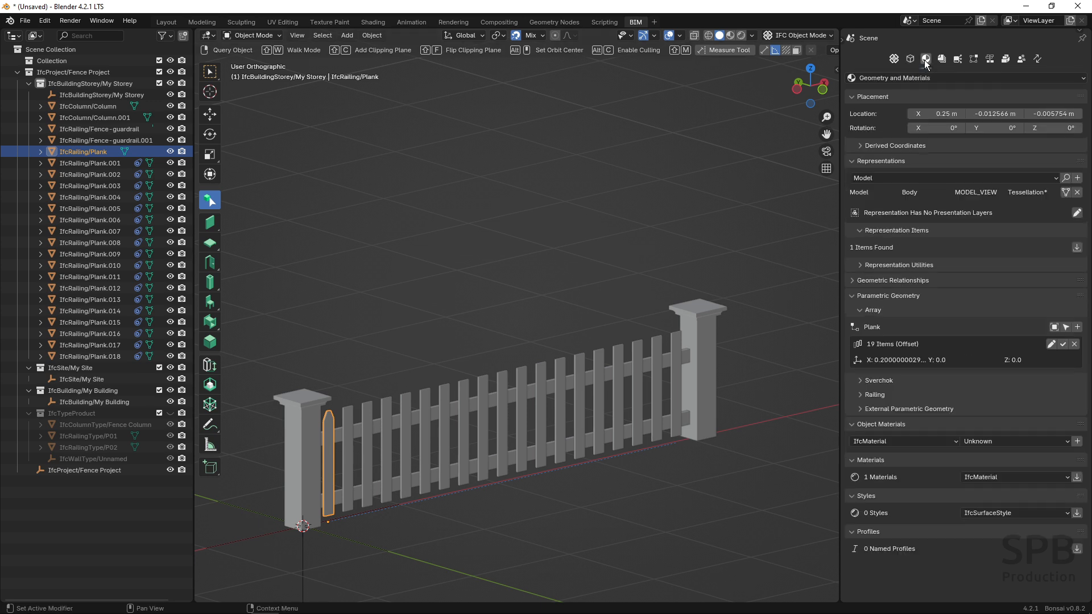
click(1051, 343)
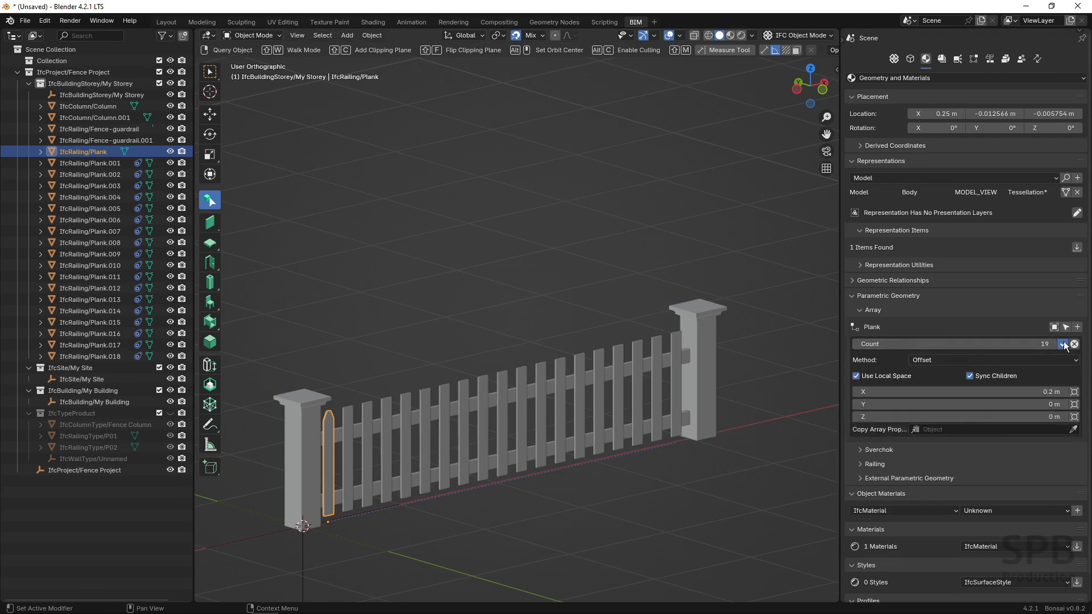
click(1063, 344)
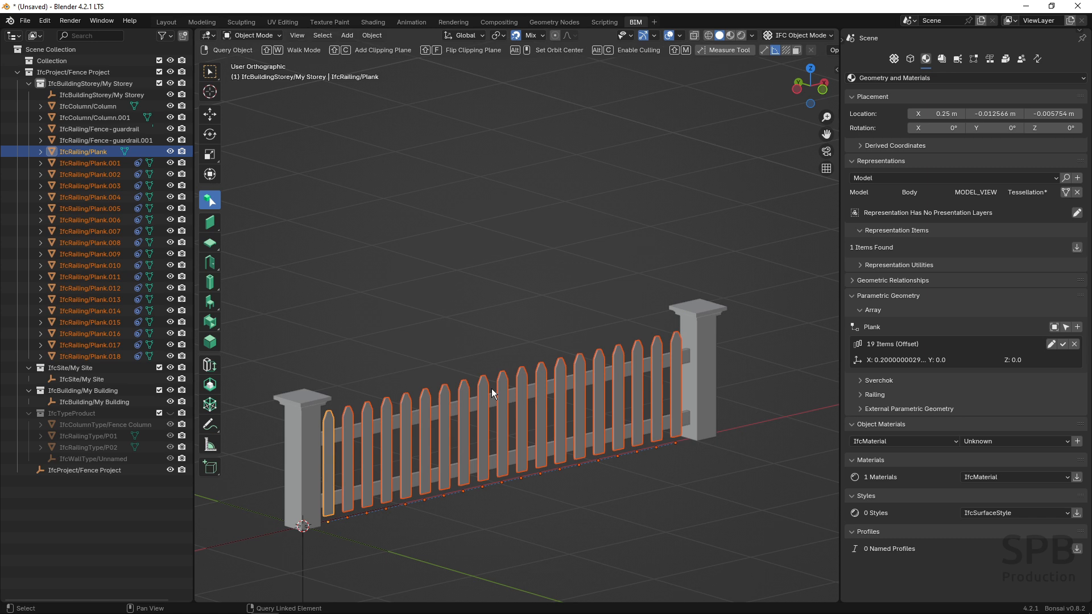
click(631, 489)
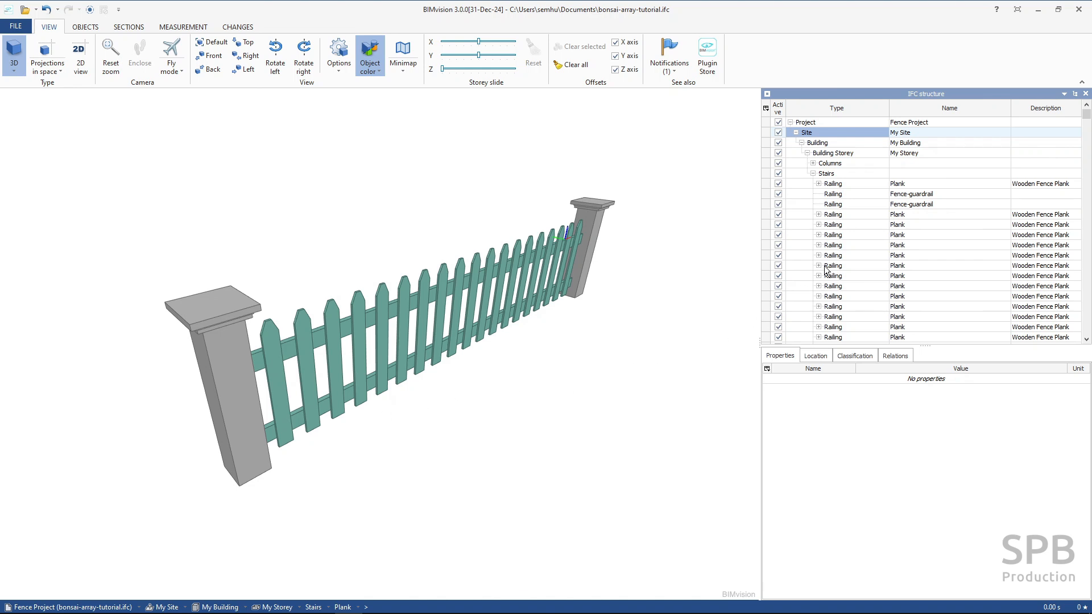
Step: Switch to BIMvision and examine the first plank's railing type and BBIM_Array properties, comparing them with two array copies' properties
click(834, 184)
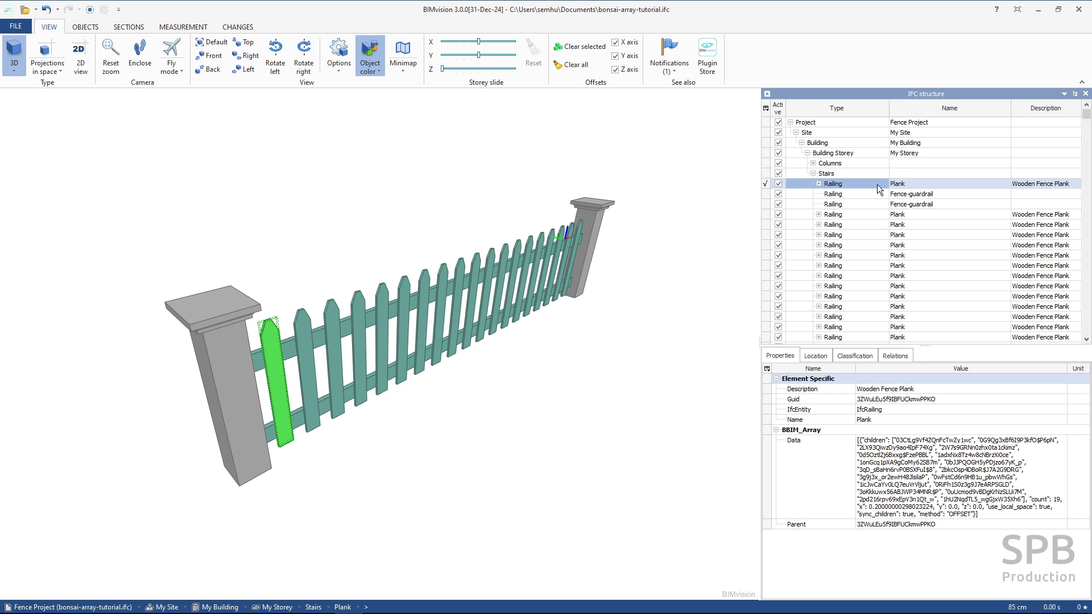
click(819, 184)
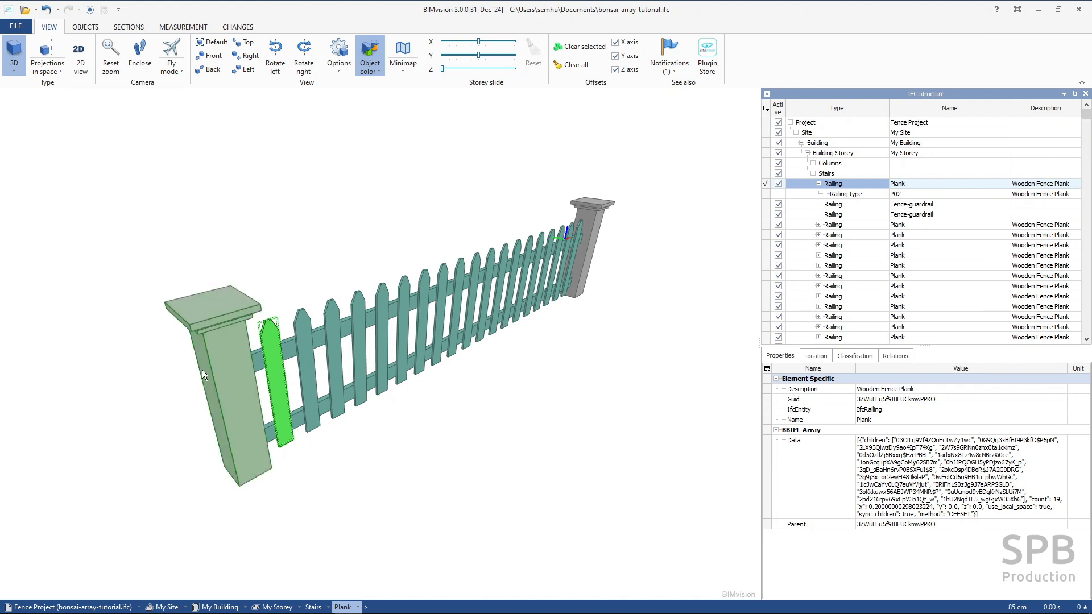
click(302, 318)
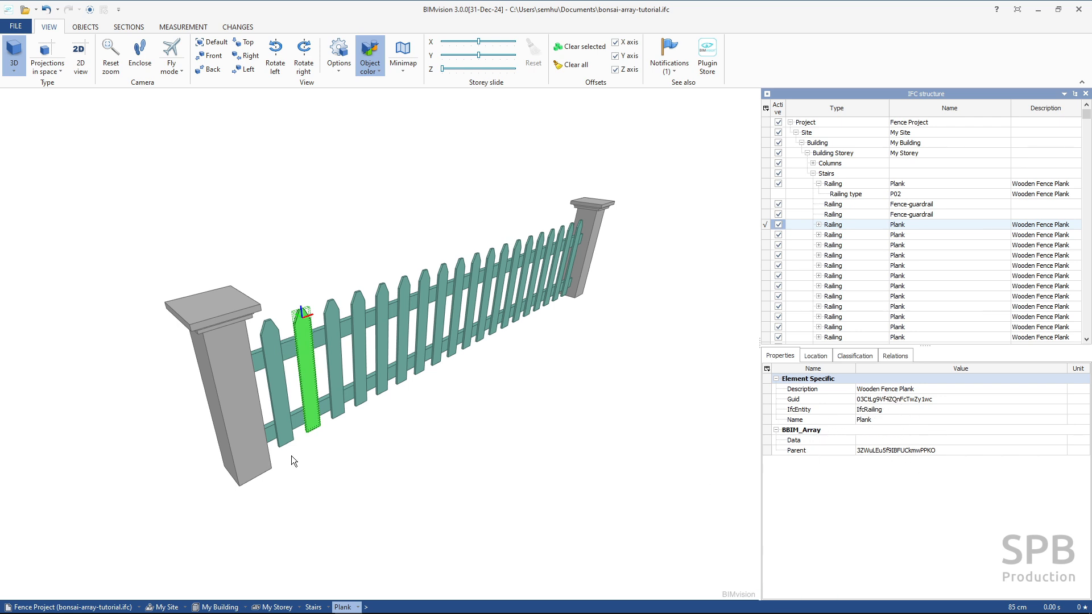
click(266, 336)
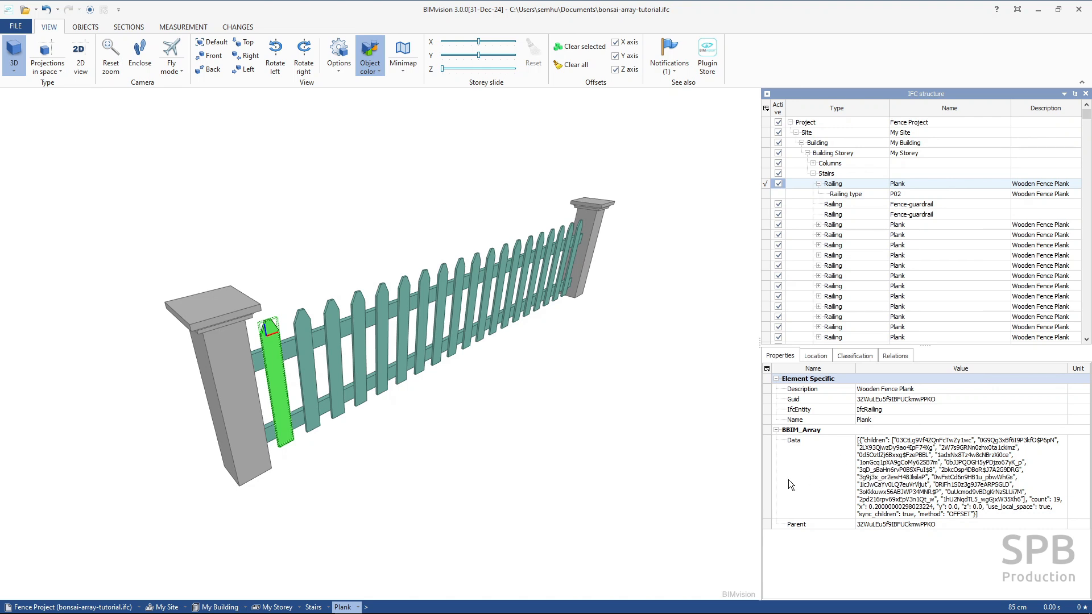
click(422, 323)
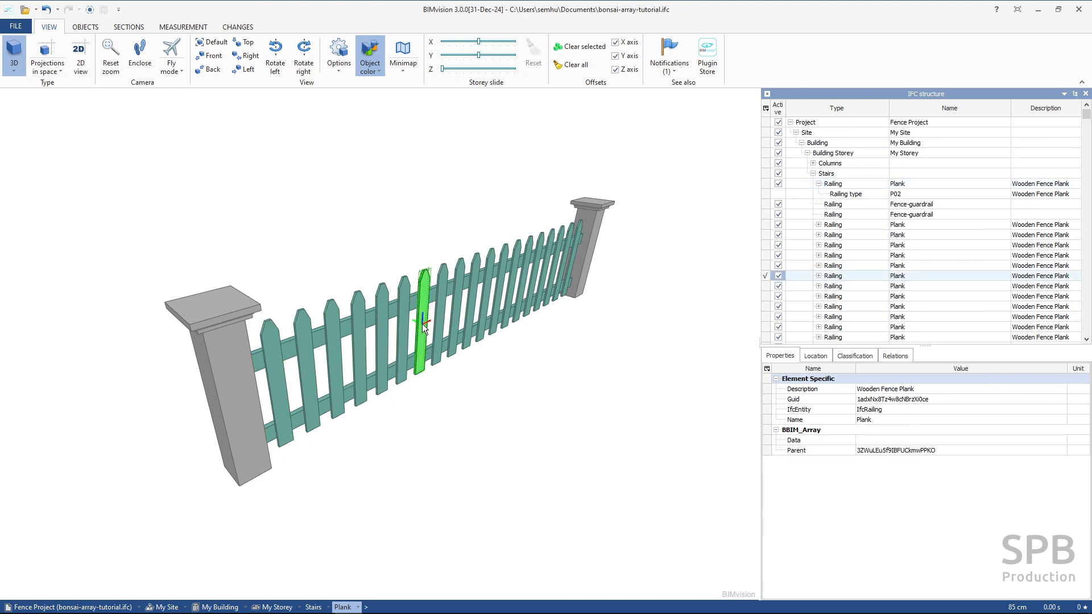
click(282, 383)
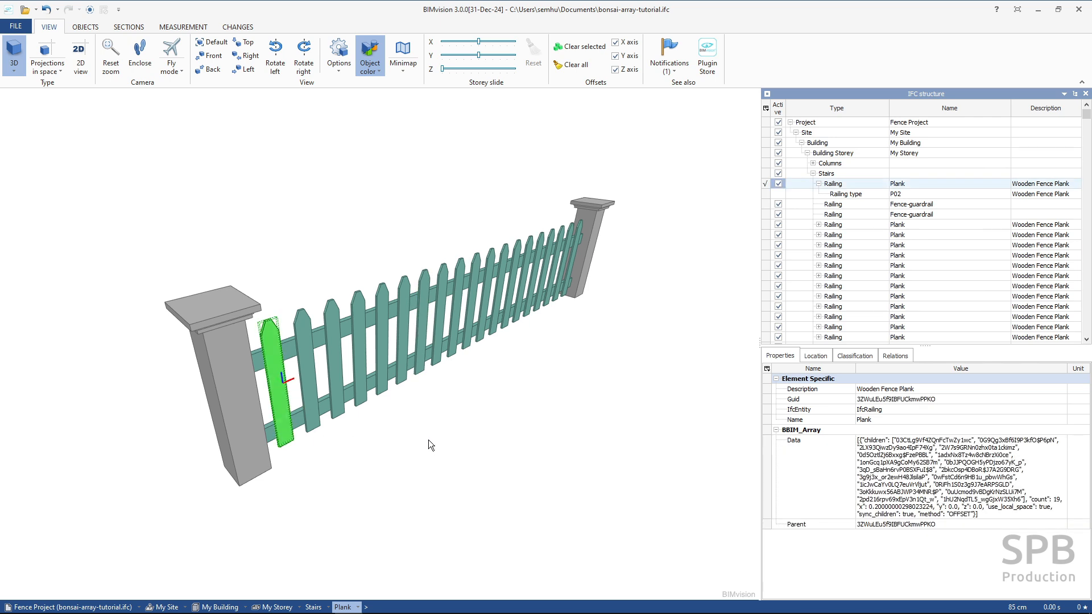
key(ctrl)
key(ctrl)
key(ctrl)
key(ctrl)
key(ctrl)
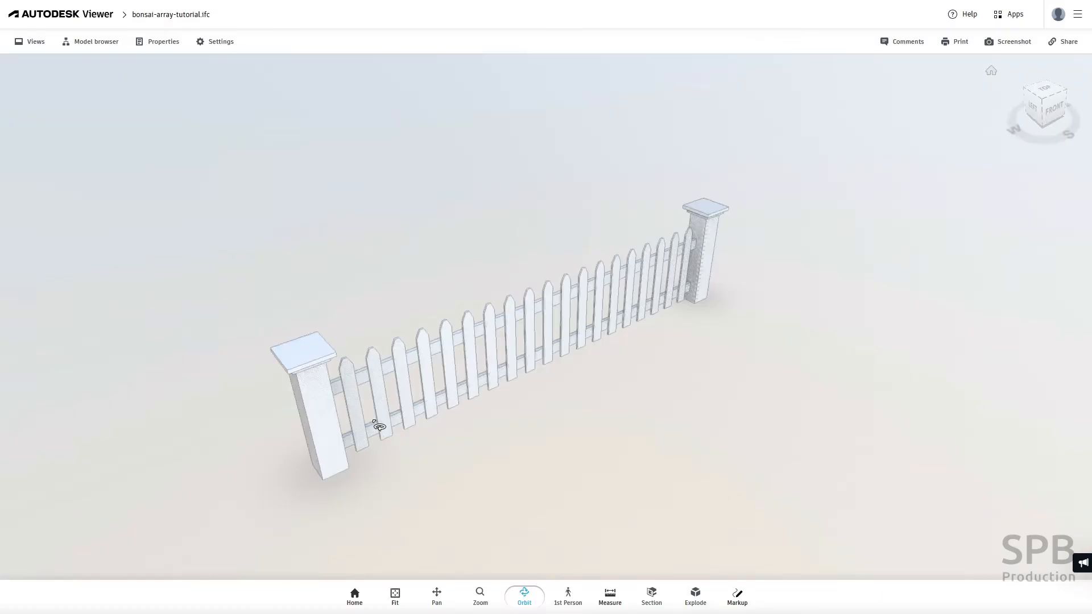
Step: Switch to Autodesk Viewer and examine the first plank's element and BBIM_Array properties
click(362, 417)
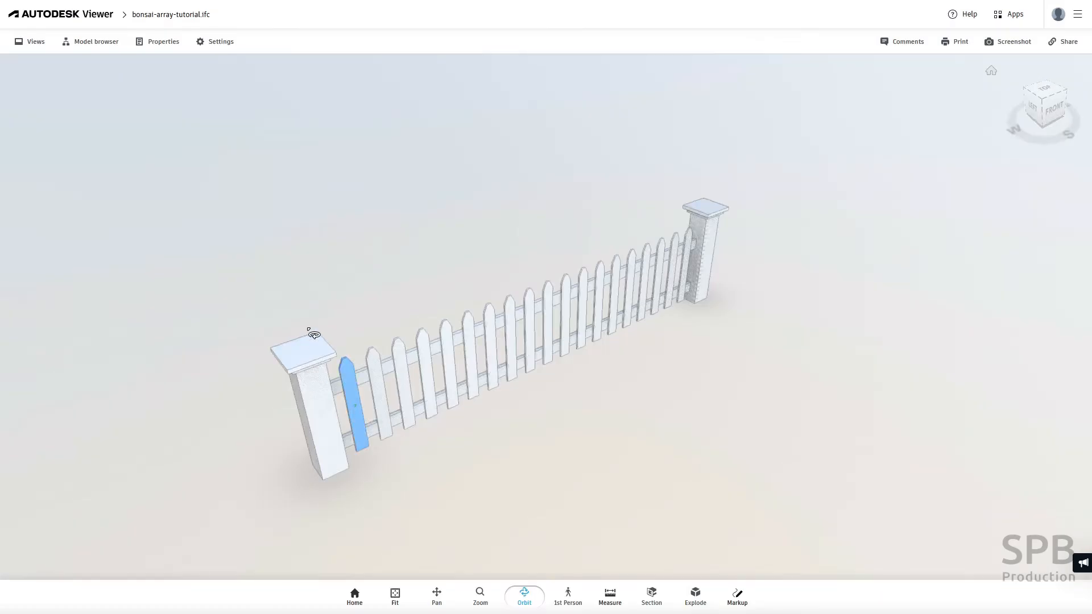
click(158, 41)
scroll(1008, 354, down, 10)
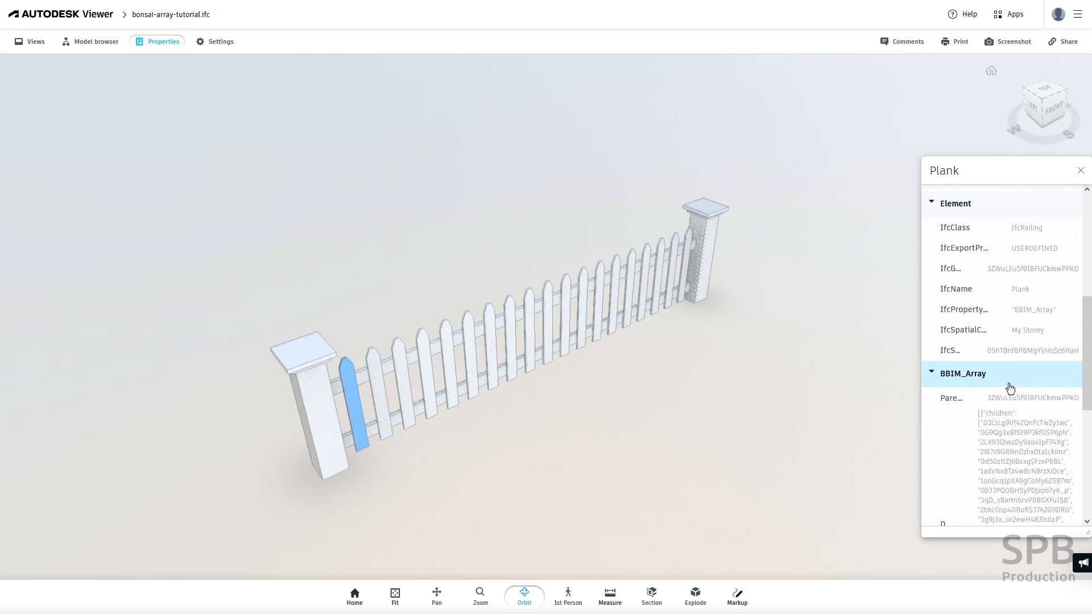